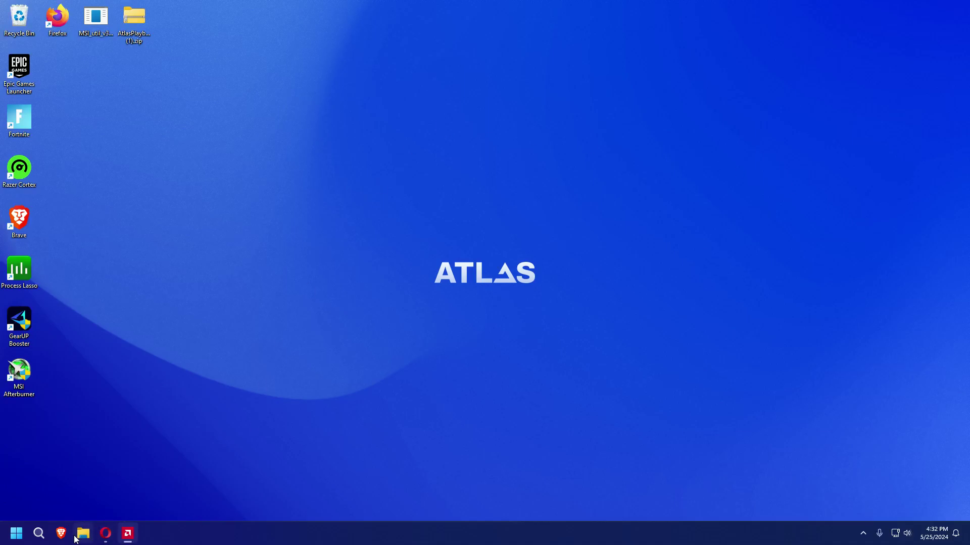
- Launch Epic Games Launcher and open Fortnite's installation folder from its Library Manage options
click(39, 534)
text(epic games launcher)
click(98, 244)
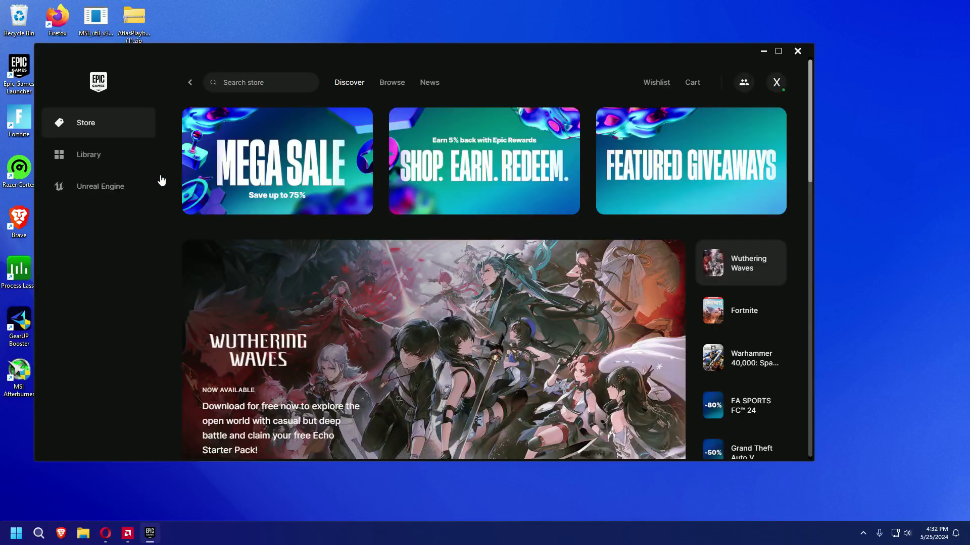
click(112, 160)
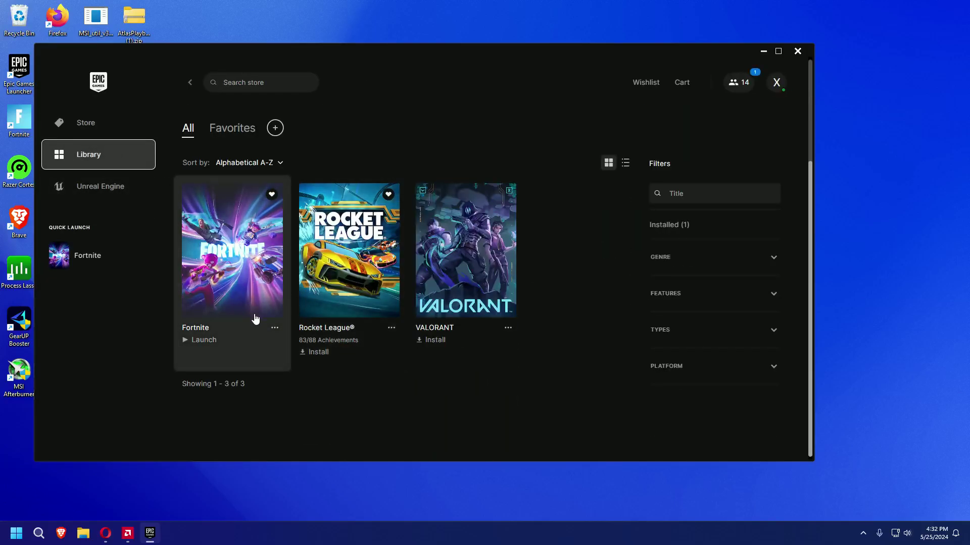
click(275, 328)
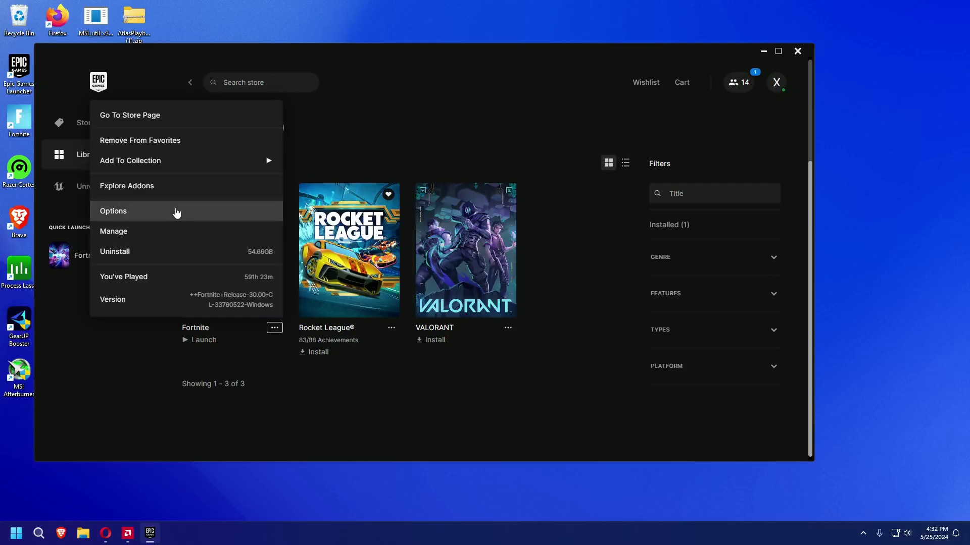
click(155, 231)
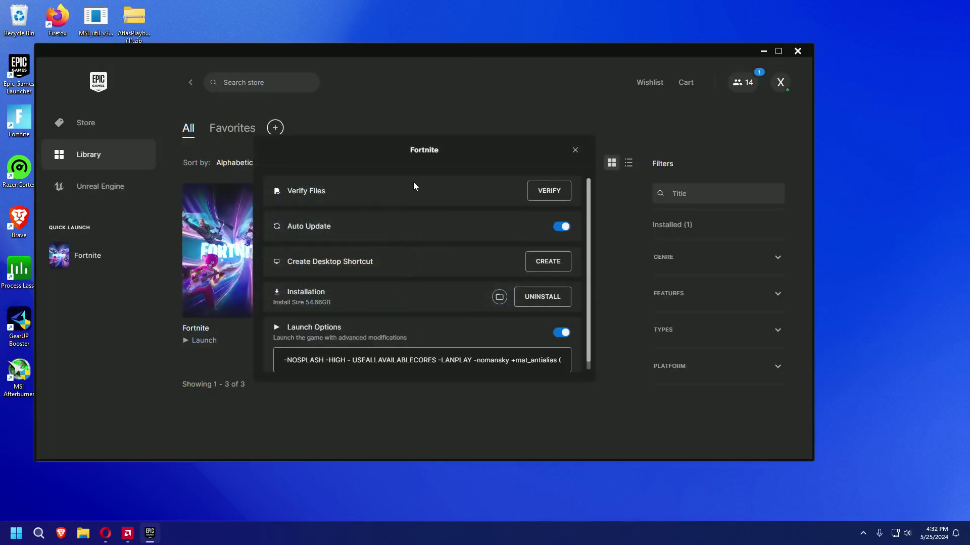
click(497, 297)
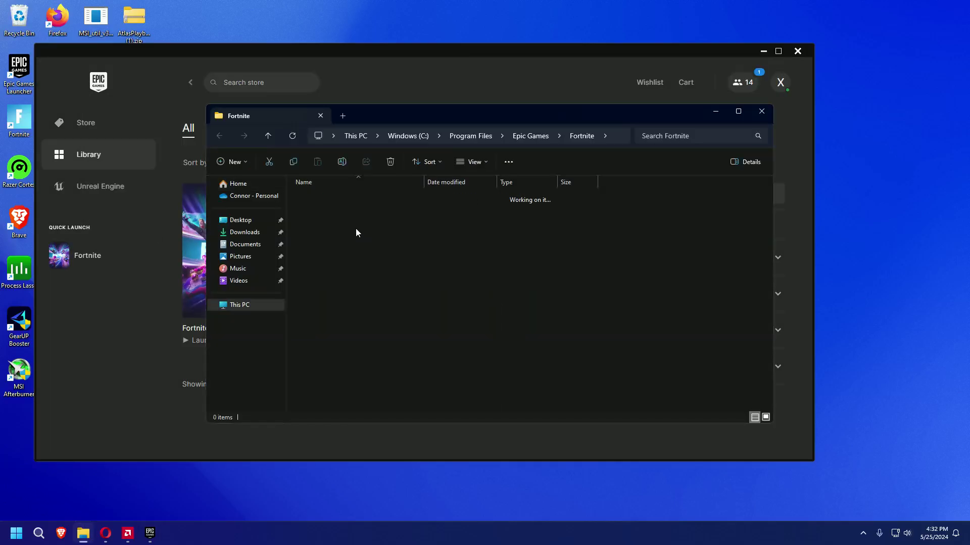
- Navigate into Fortnite's FortniteGame\Binaries\Win64 folder
double_click(348, 218)
double_click(340, 197)
double_click(329, 207)
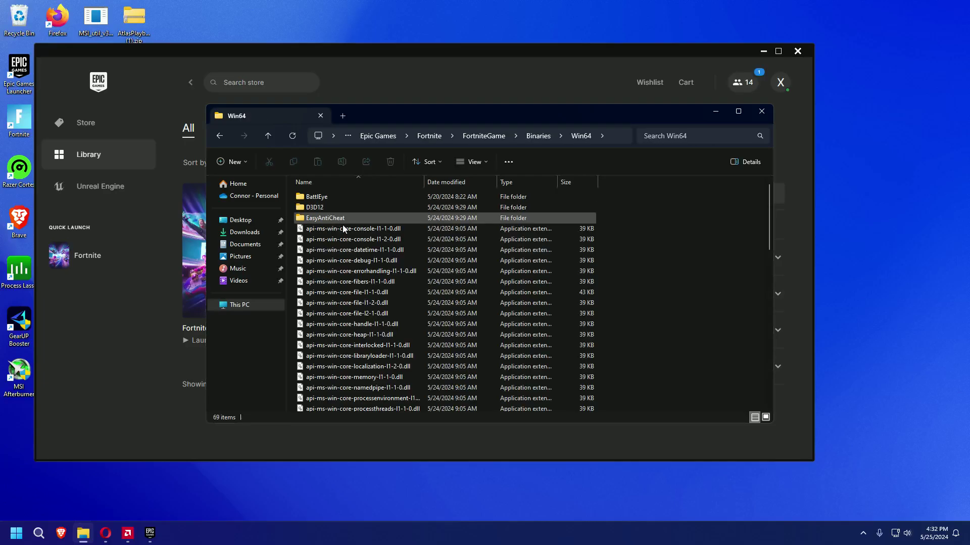
scroll(354, 235, down, 15)
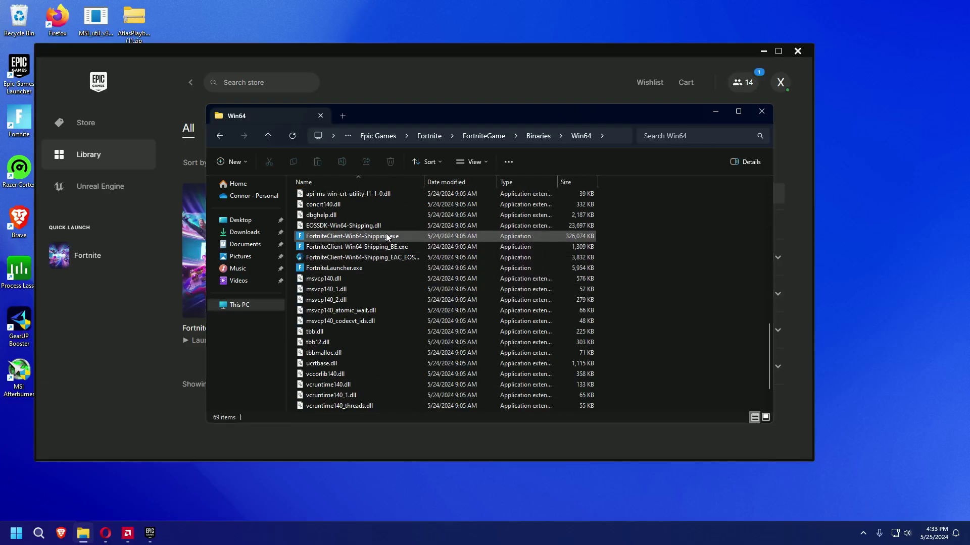
- Copy FortniteClient-Win64-Shipping.exe's full path with Copy as path
right_click(387, 236)
click(372, 237)
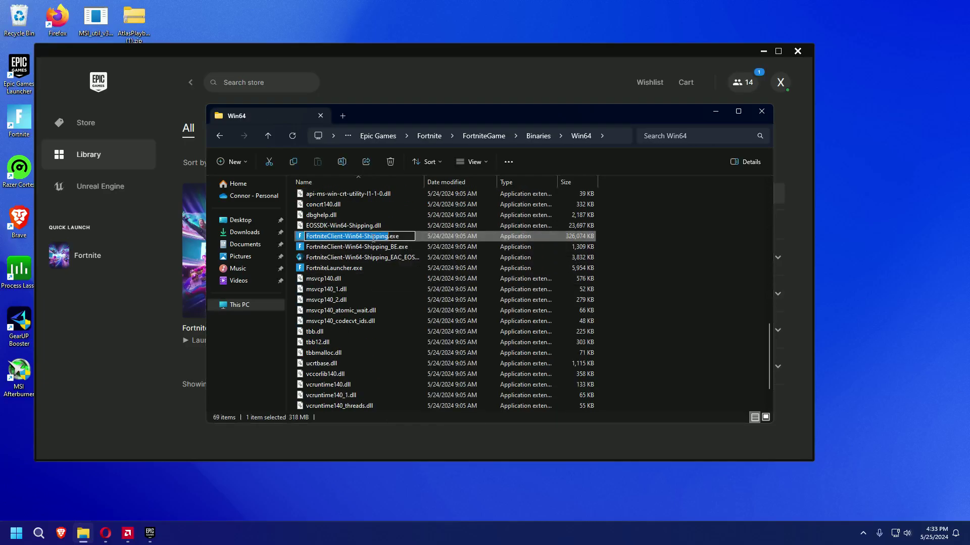
right_click(420, 236)
right_click(423, 234)
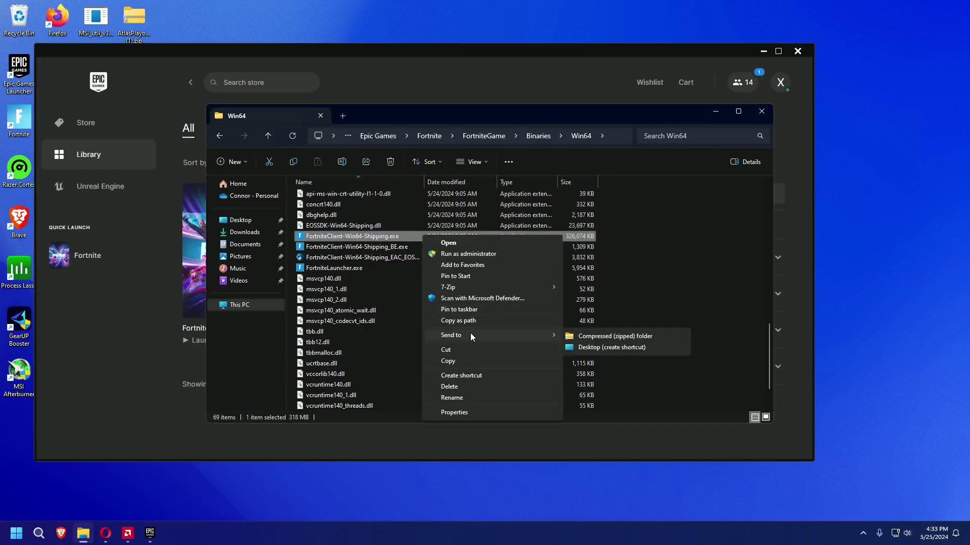
click(477, 320)
- Open the Graphics settings page from a 'graphics settings' search and centre the window
click(43, 527)
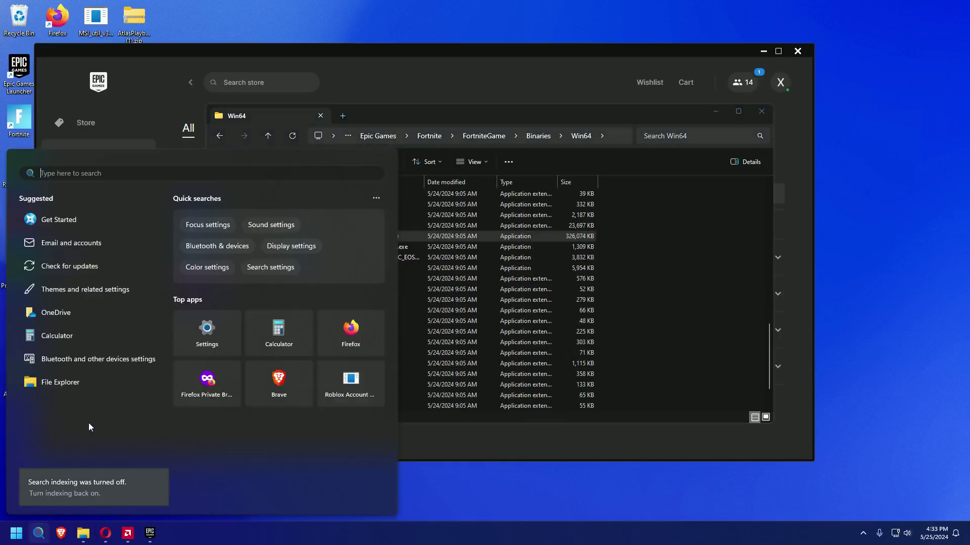
text(graphics settingsra)
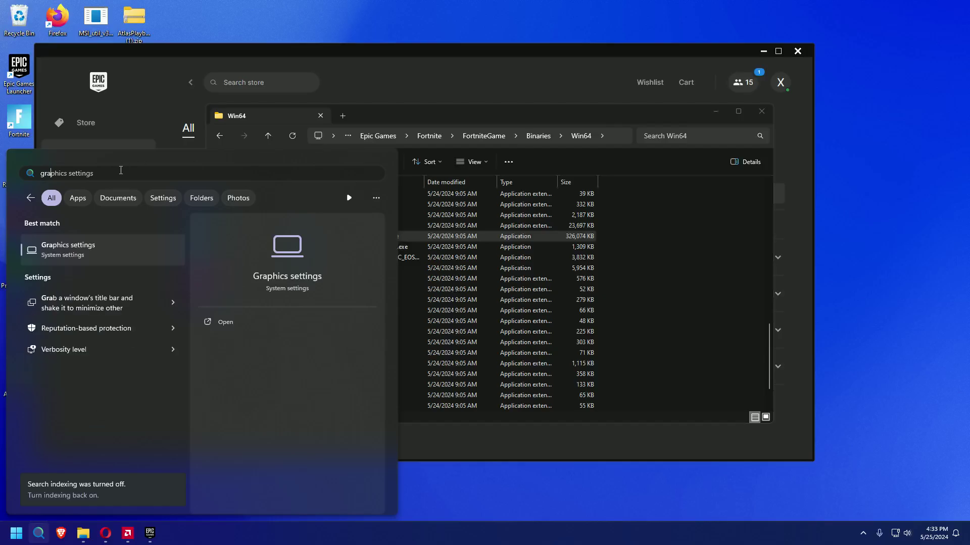
click(104, 252)
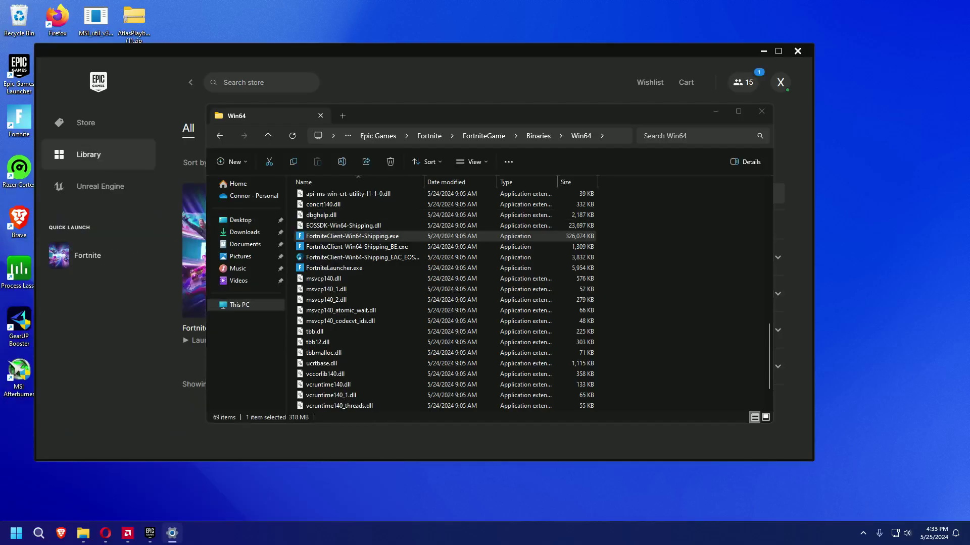
mouse_move(702, 46)
mouse_down()
mouse_move(428, 75)
mouse_move(428, 118)
mouse_up()
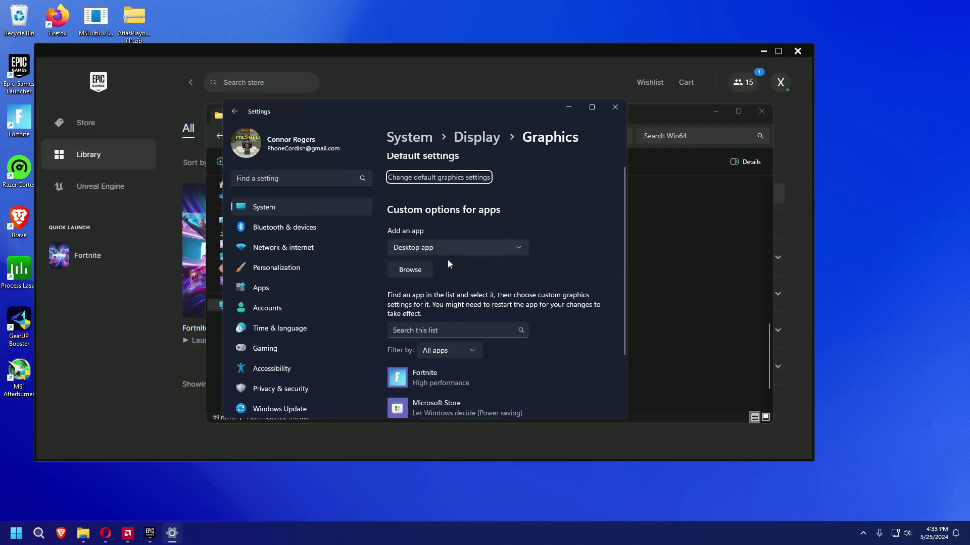
scroll(448, 260, down, 3)
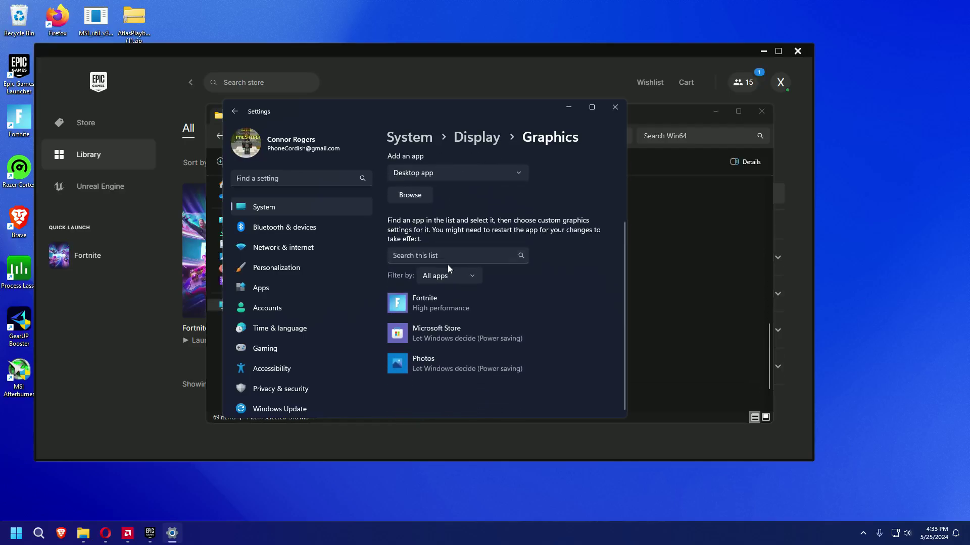
- Add FortniteClient-Win64-Shipping.exe to the graphics app list by pasting its copied path
click(423, 196)
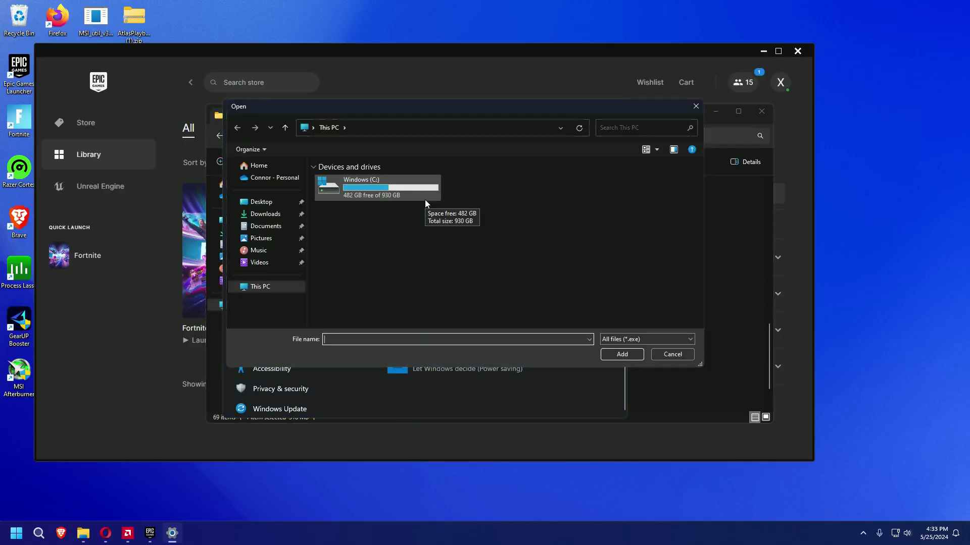
double_click(403, 186)
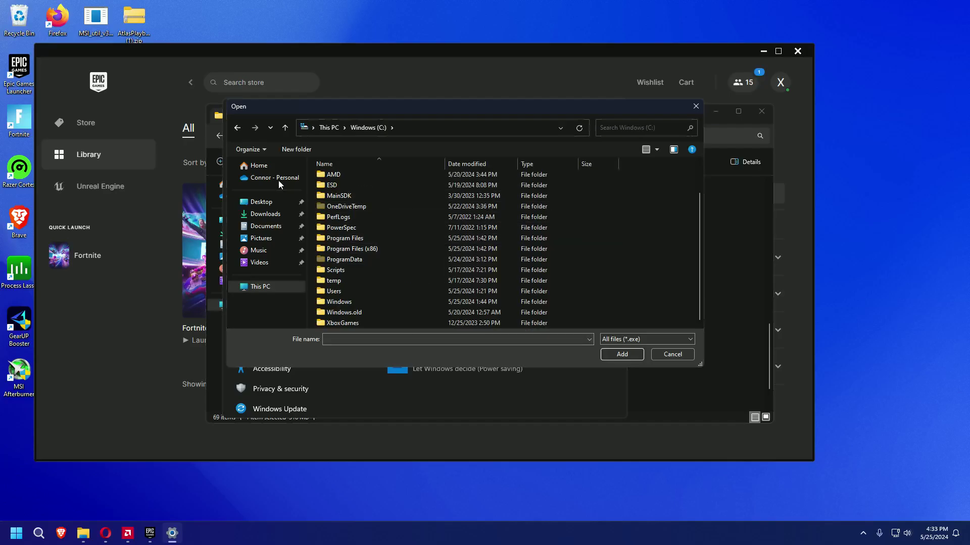
click(237, 127)
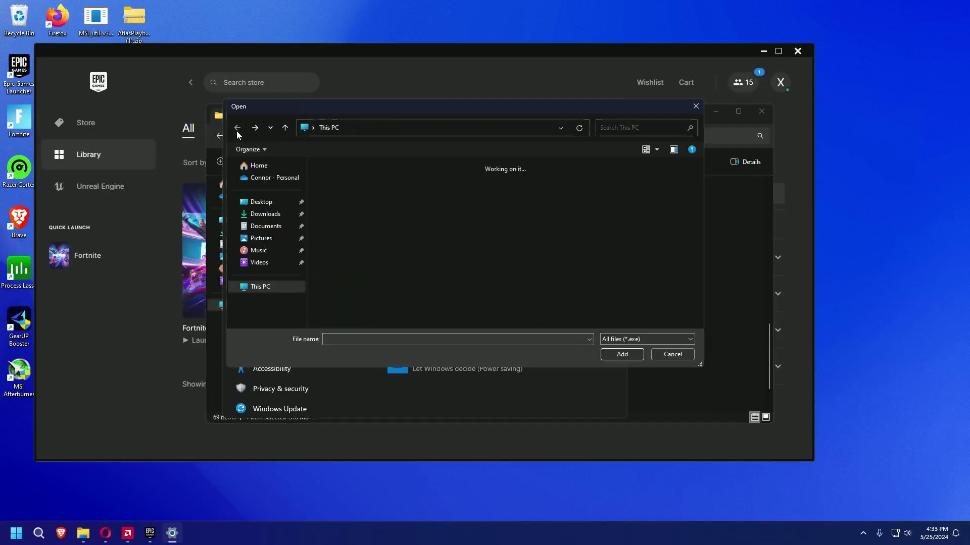
click(361, 343)
key(ctrl+v)
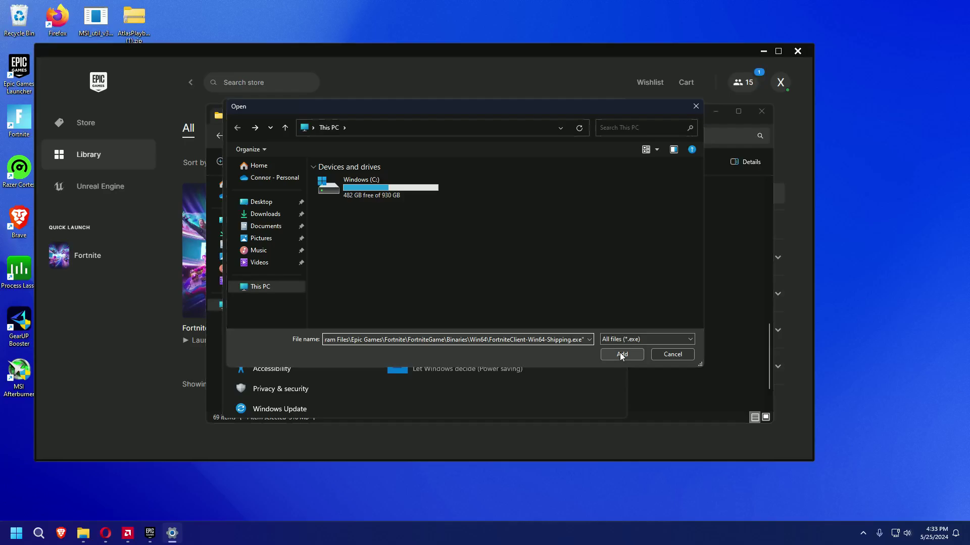
click(621, 355)
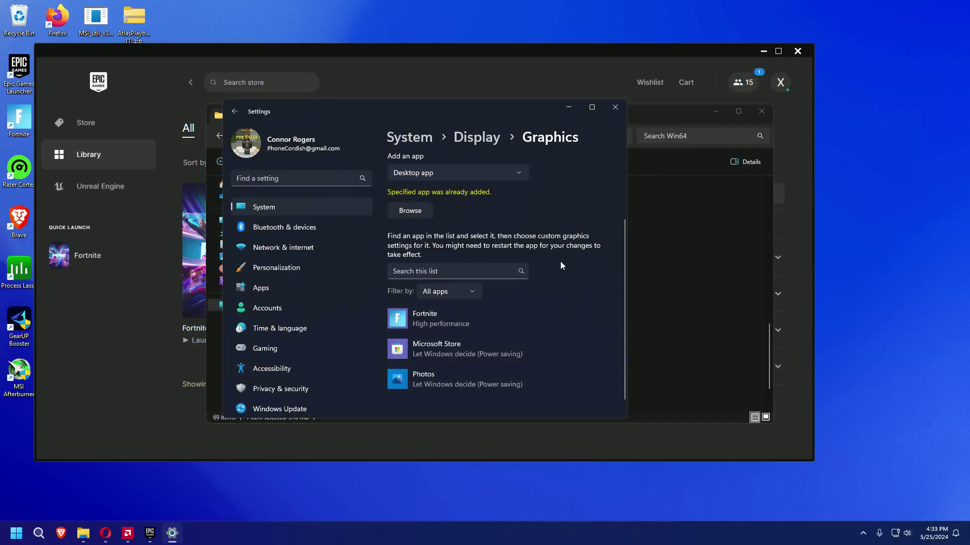
- Save High performance as Fortnite's graphics preference, then close Settings, Explorer and Epic
click(474, 321)
click(541, 369)
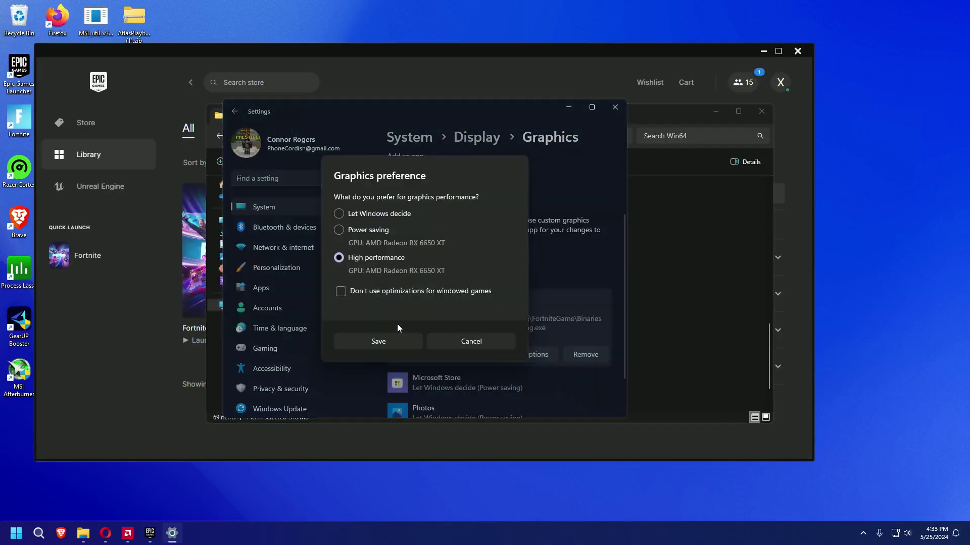
click(399, 341)
click(615, 109)
click(760, 112)
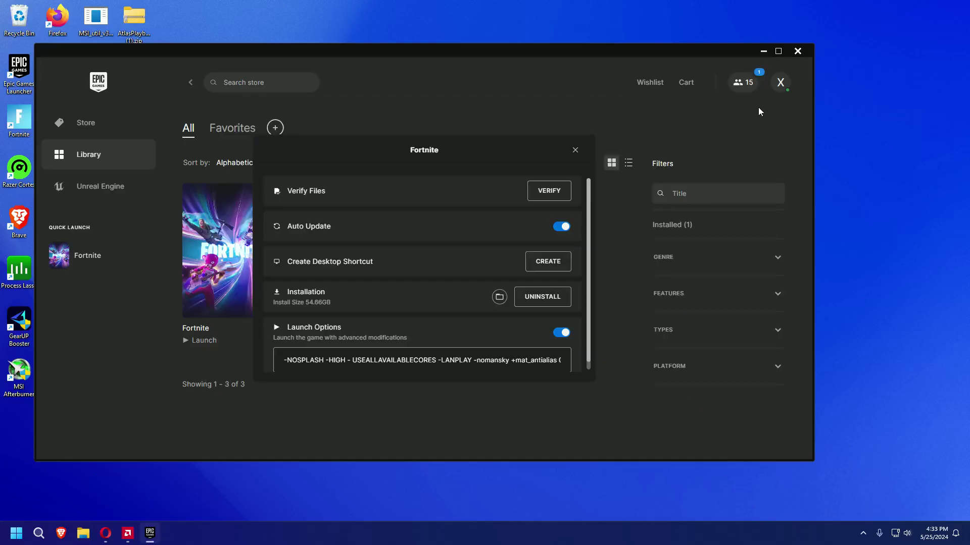
click(795, 50)
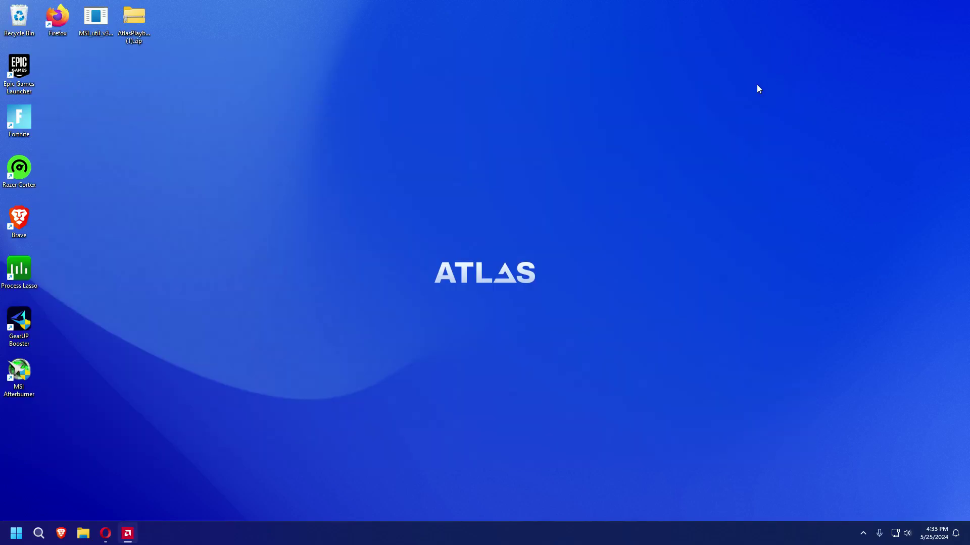
- Open System > Display settings from the desktop's Personalize menu
right_click(369, 204)
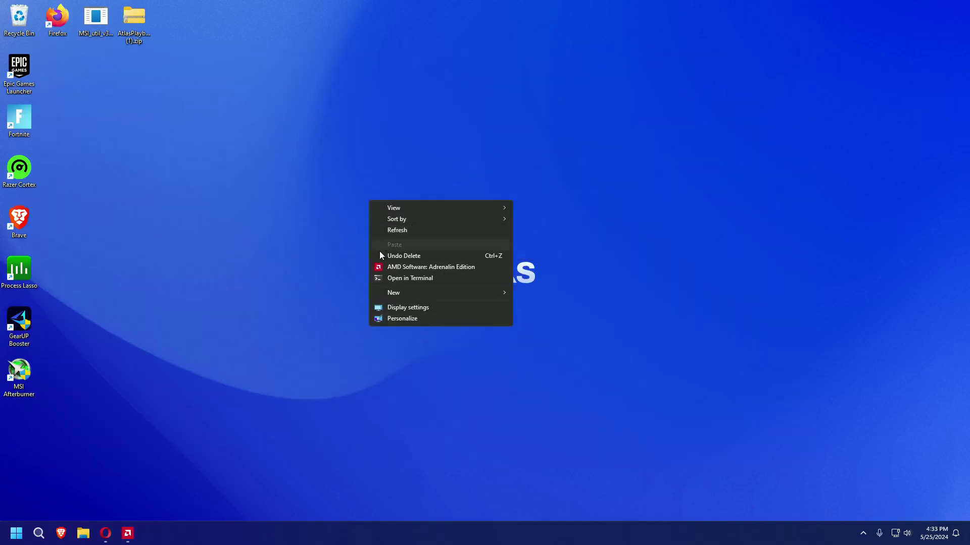
click(413, 318)
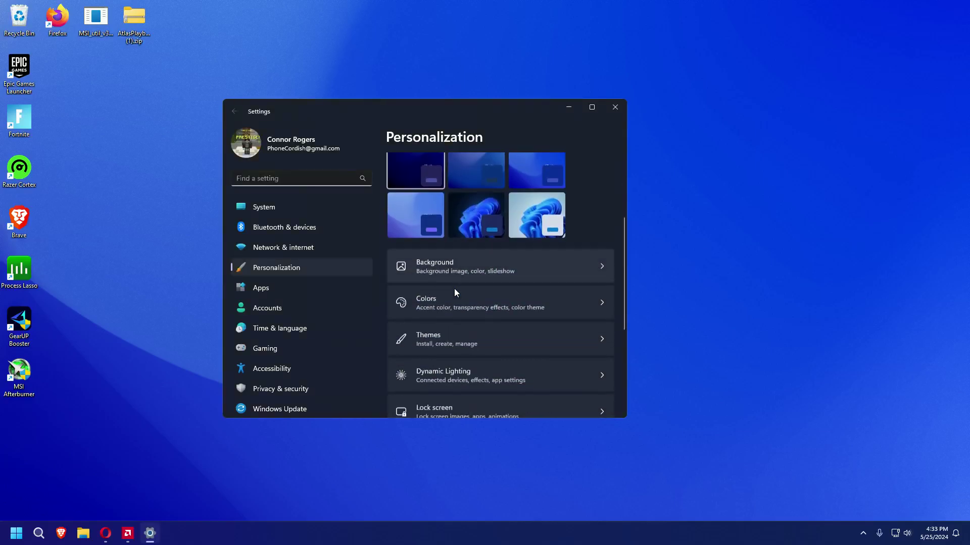
scroll(454, 290, down, 2)
scroll(447, 328, down, 2)
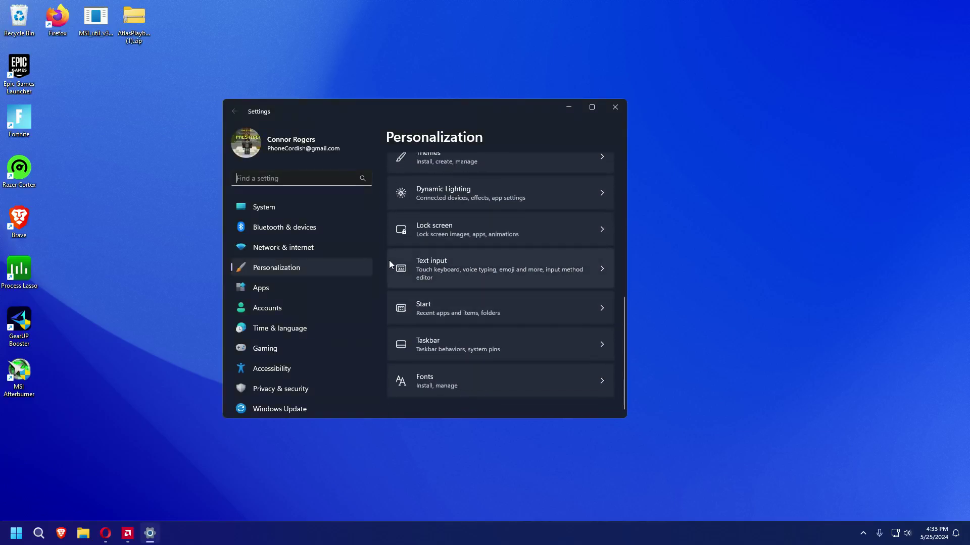
click(280, 206)
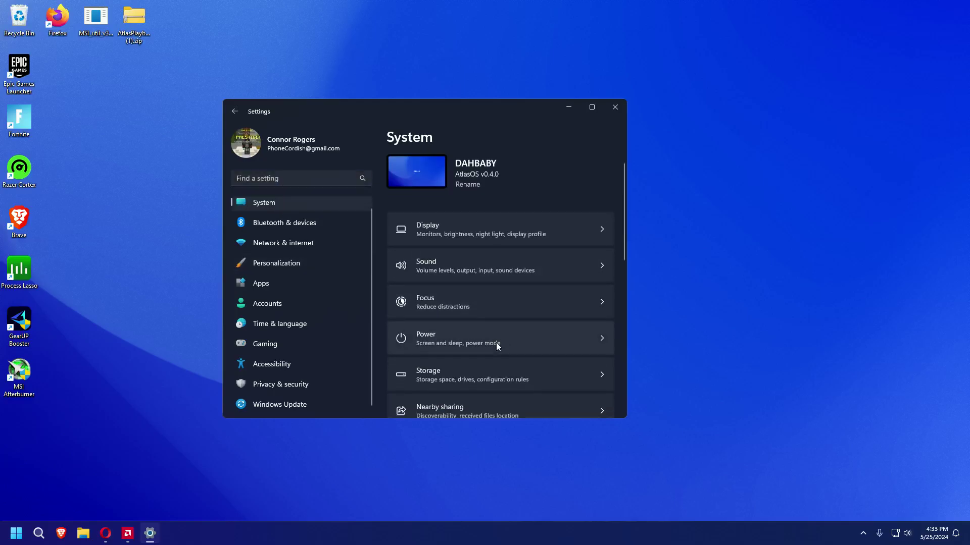
scroll(496, 343, down, 5)
scroll(469, 328, up, 8)
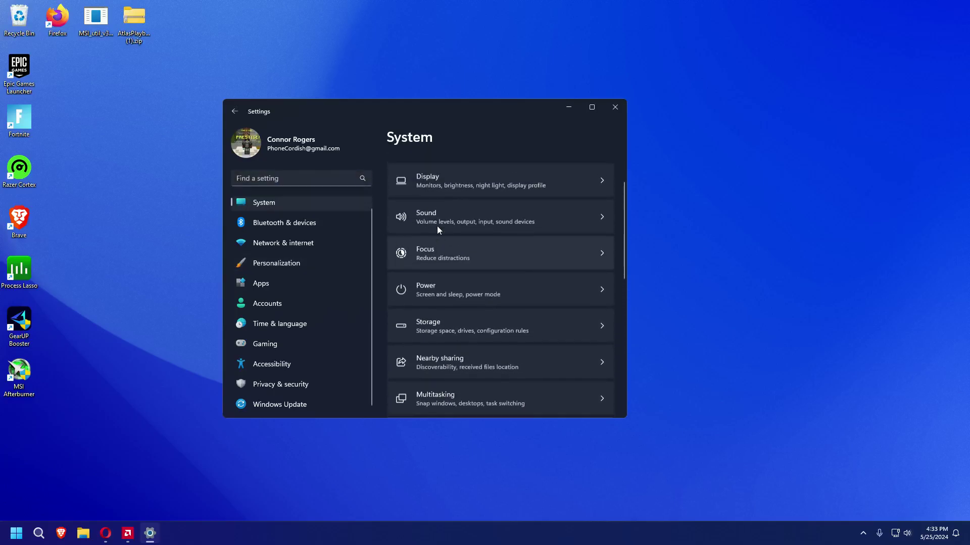
click(444, 231)
scroll(485, 318, down, 6)
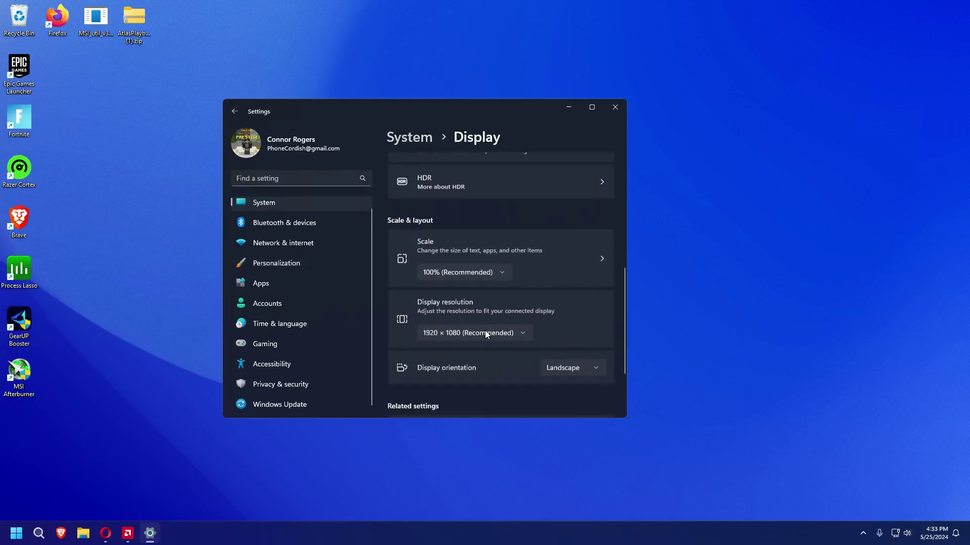
- Keep the resolution at 1920 × 1080 and the scale at 100%
click(474, 253)
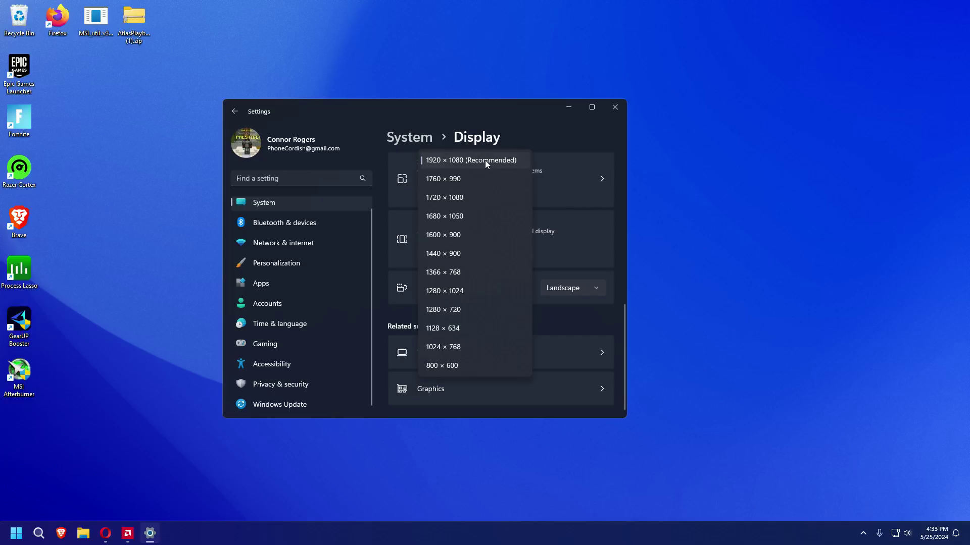
click(569, 198)
click(471, 195)
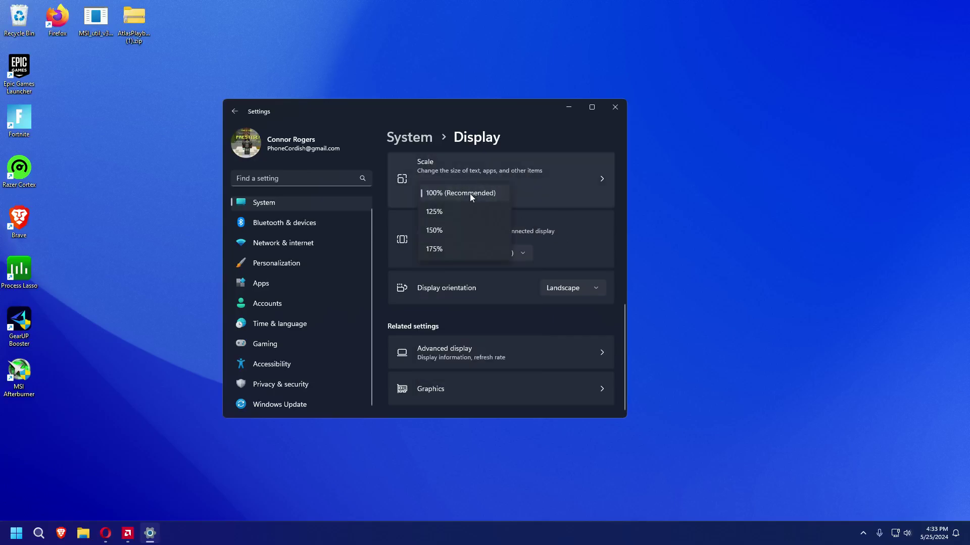
click(582, 241)
- Confirm the 200 Hz refresh rate in Advanced display, glance at Network & internet, and close Settings
click(515, 350)
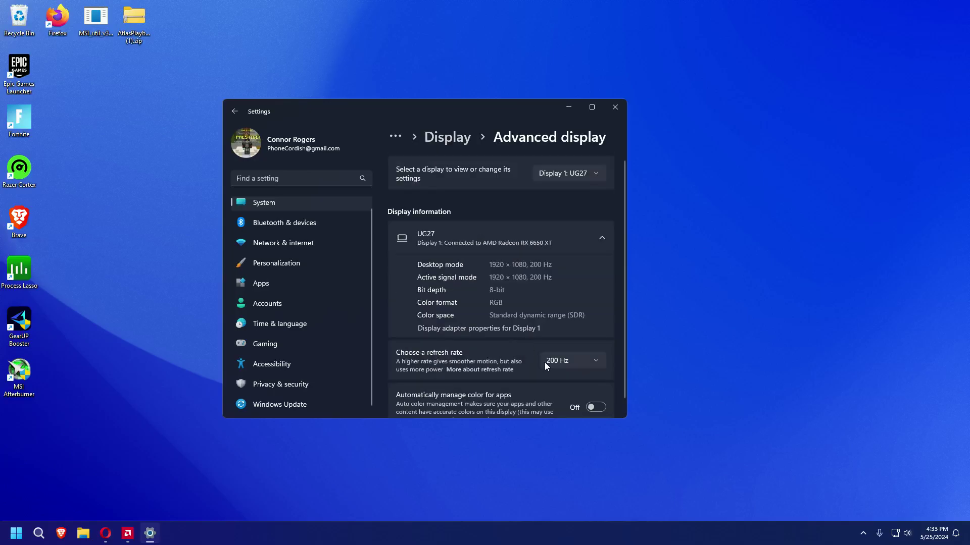
click(547, 359)
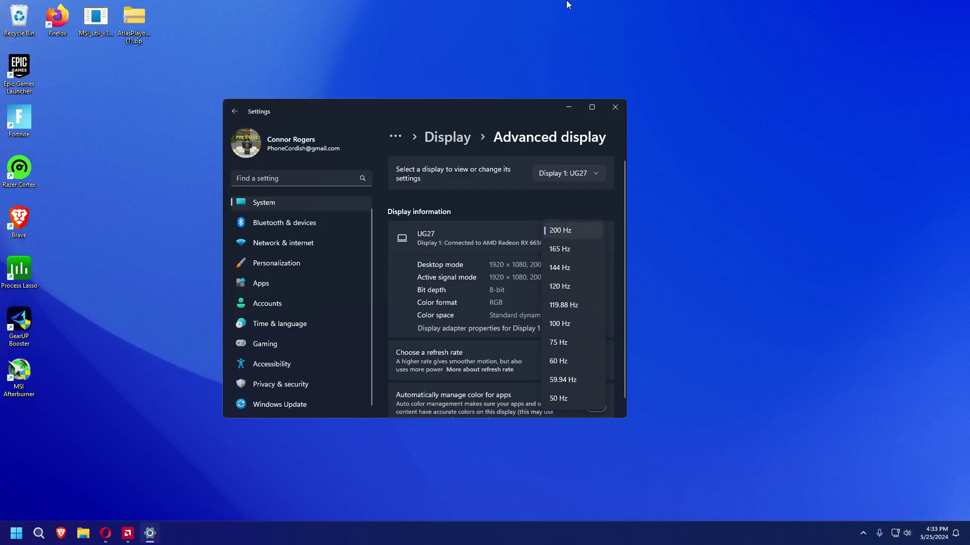
click(580, 188)
scroll(560, 331, down, 1)
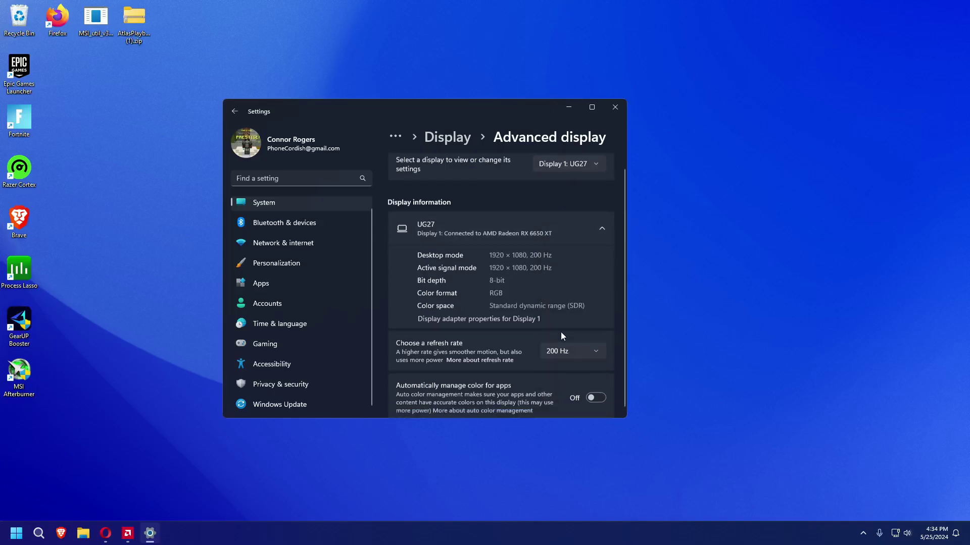
click(298, 238)
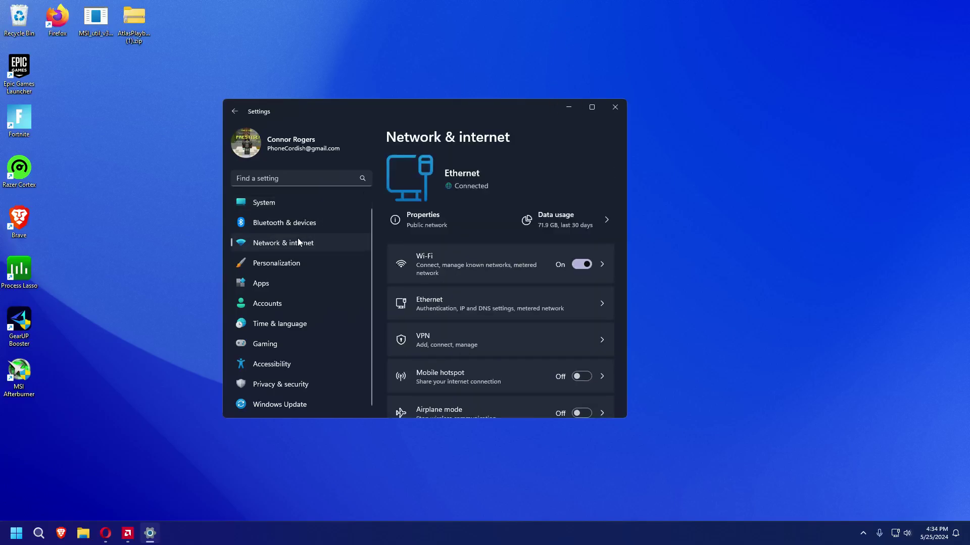
click(616, 107)
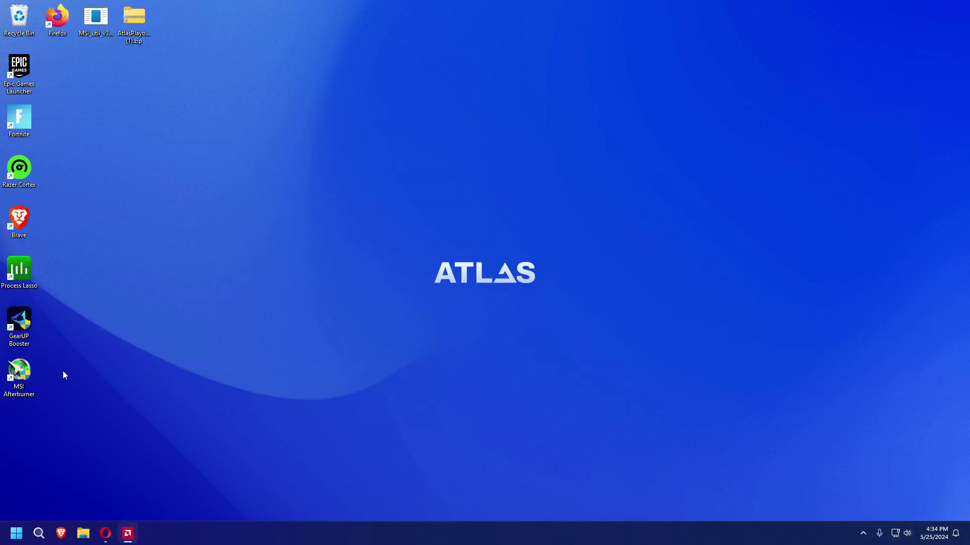
double_click(20, 371)
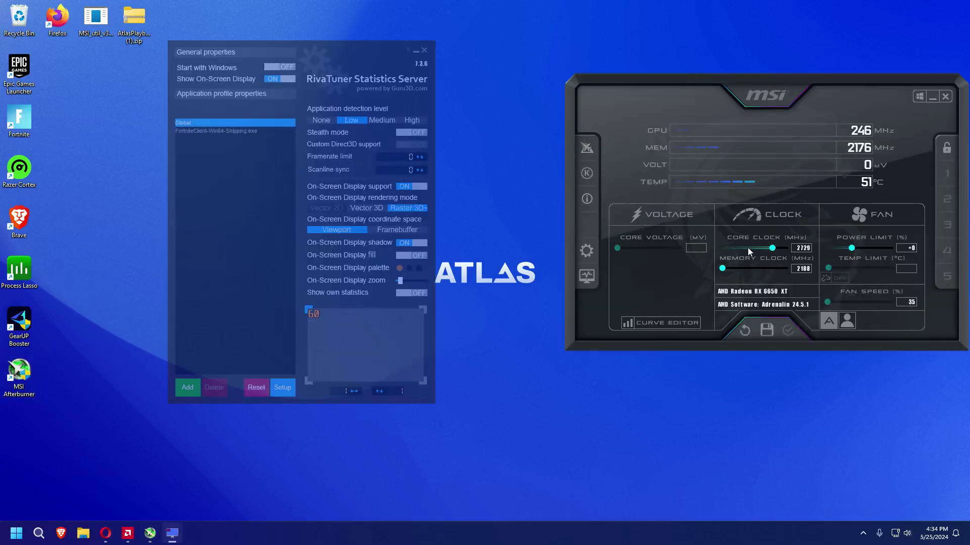
click(945, 96)
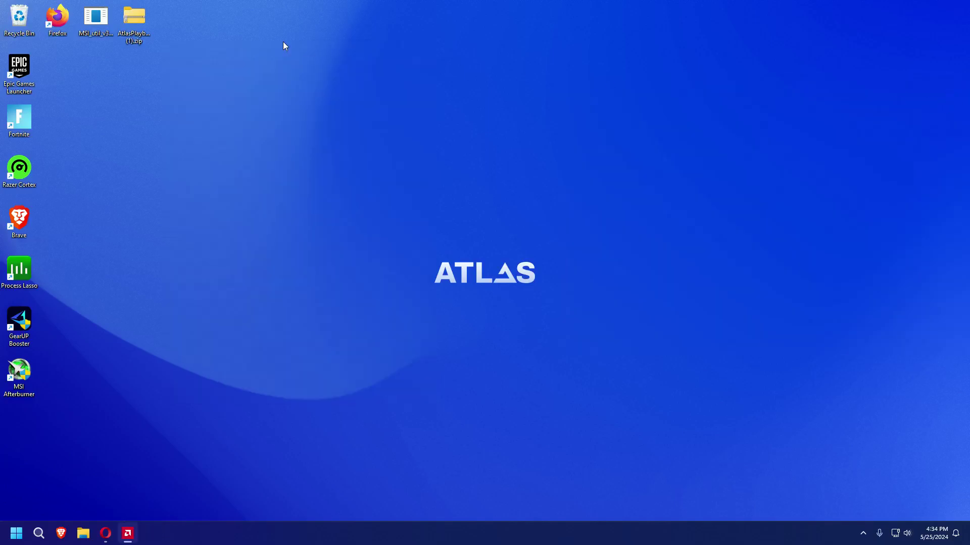
- Relaunch the MSI mode utility as administrator after its failed normal launch
double_click(98, 17)
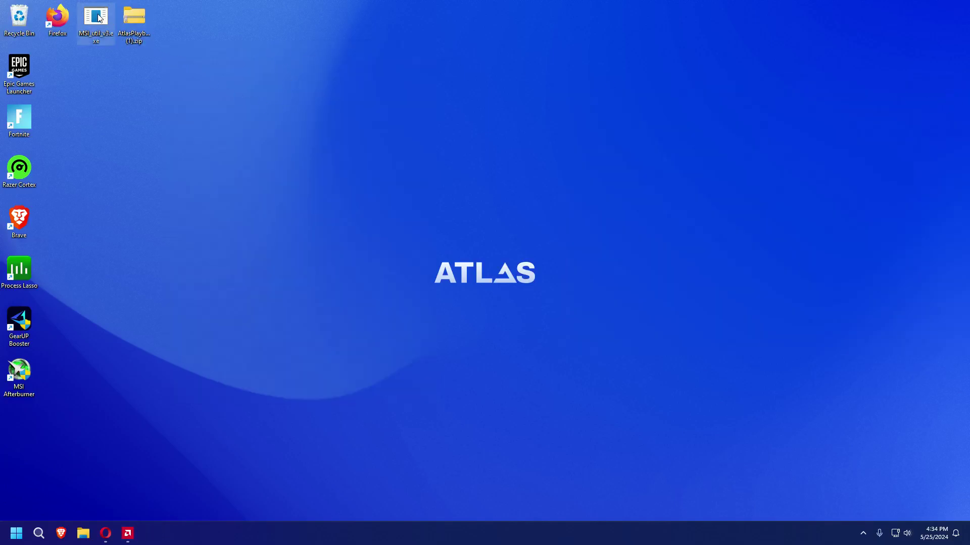
click(539, 302)
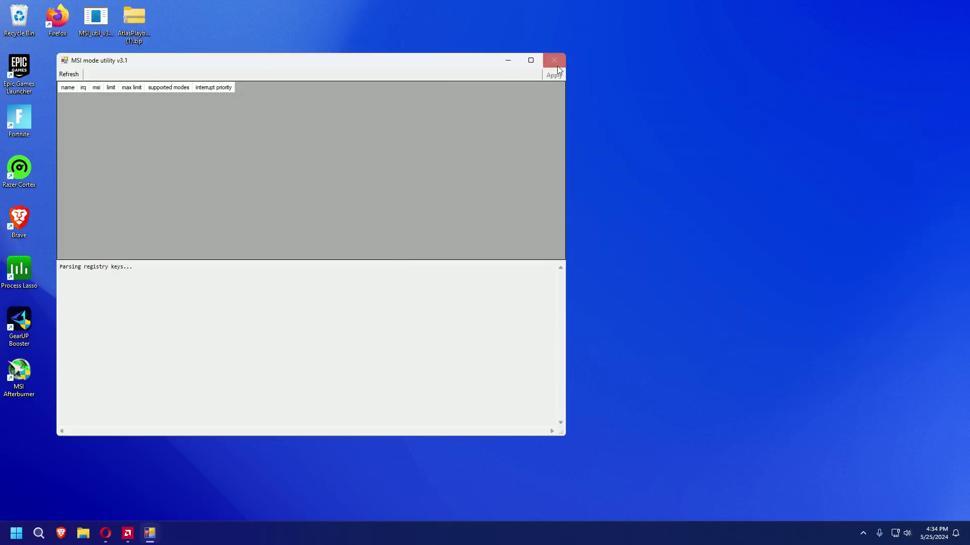
click(554, 61)
right_click(84, 13)
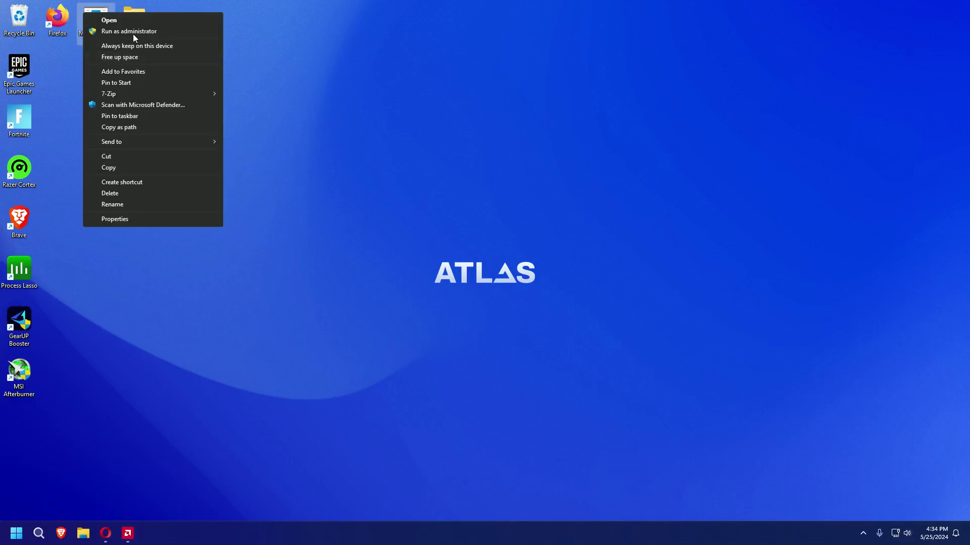
click(135, 30)
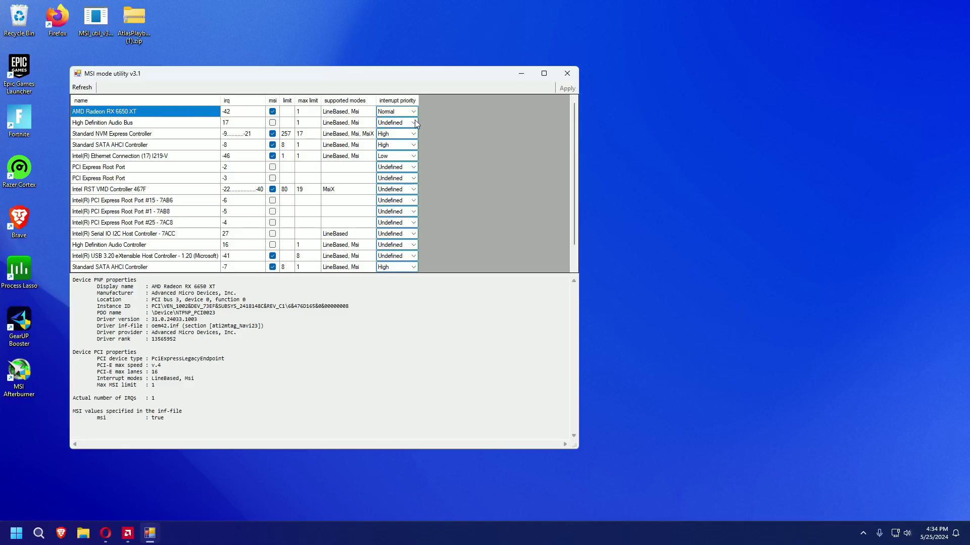
- Keep the RX 6650 XT at Normal, set the Ethernet controller to Normal, apply, and close
click(400, 112)
click(399, 112)
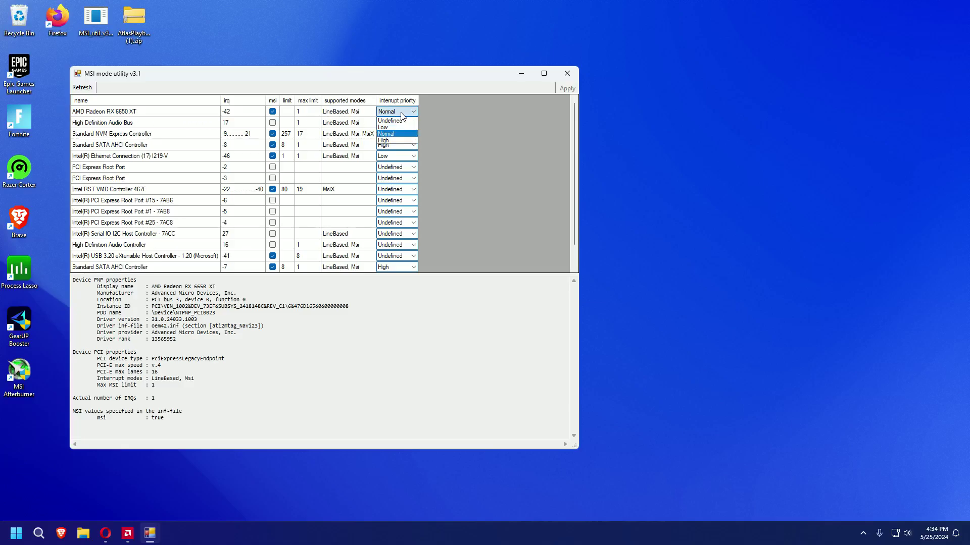
click(399, 112)
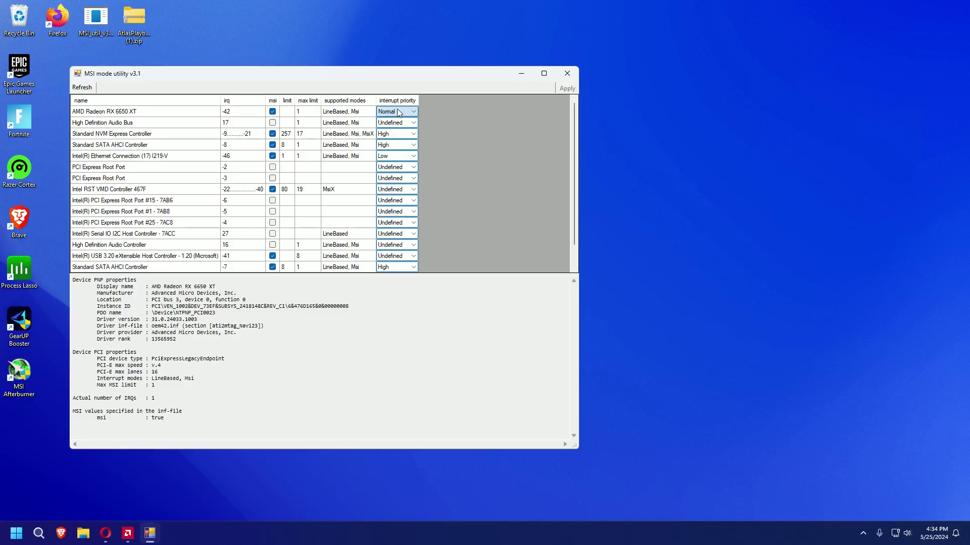
click(405, 160)
click(405, 160)
click(402, 174)
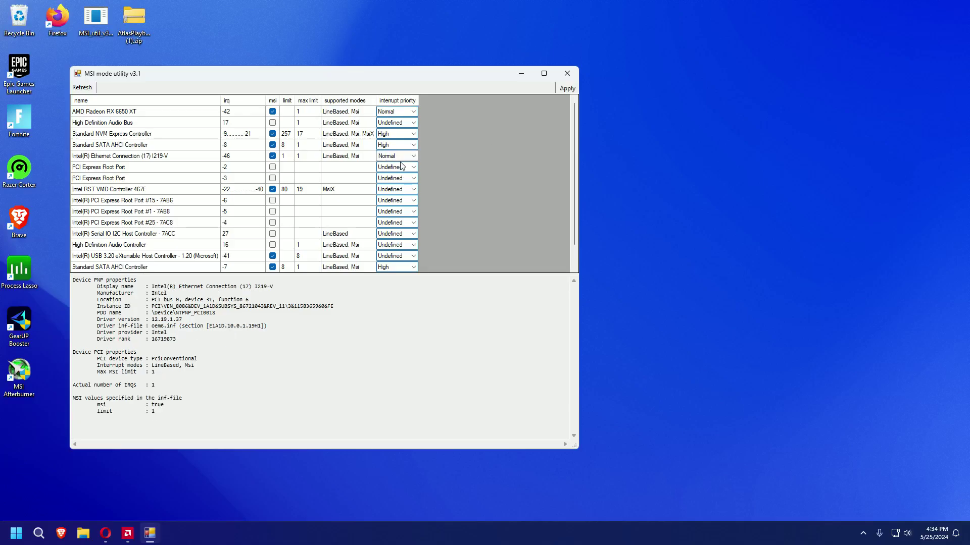
click(567, 89)
click(567, 73)
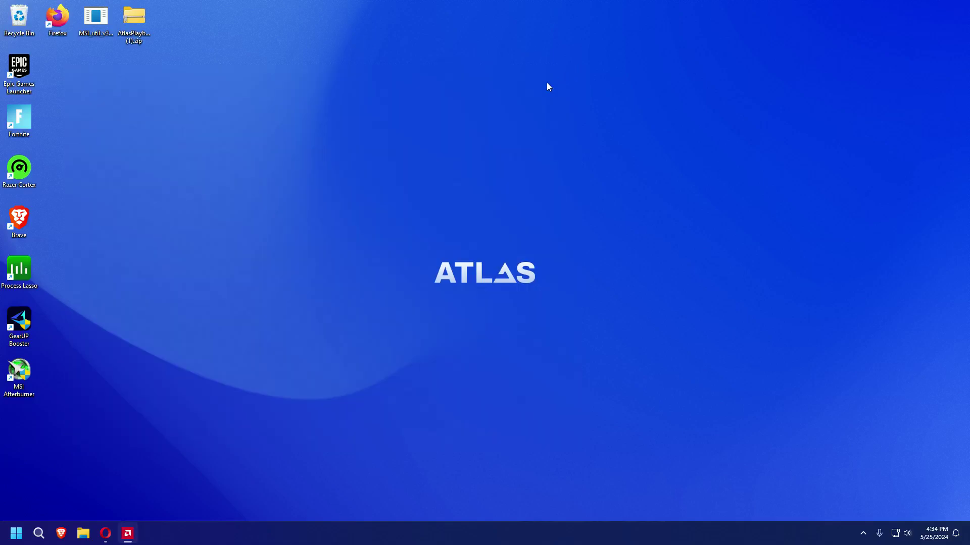
- Launch GearUP Booster from its desktop shortcut, send it to the background, and show hidden tray apps
click(22, 323)
double_click(21, 325)
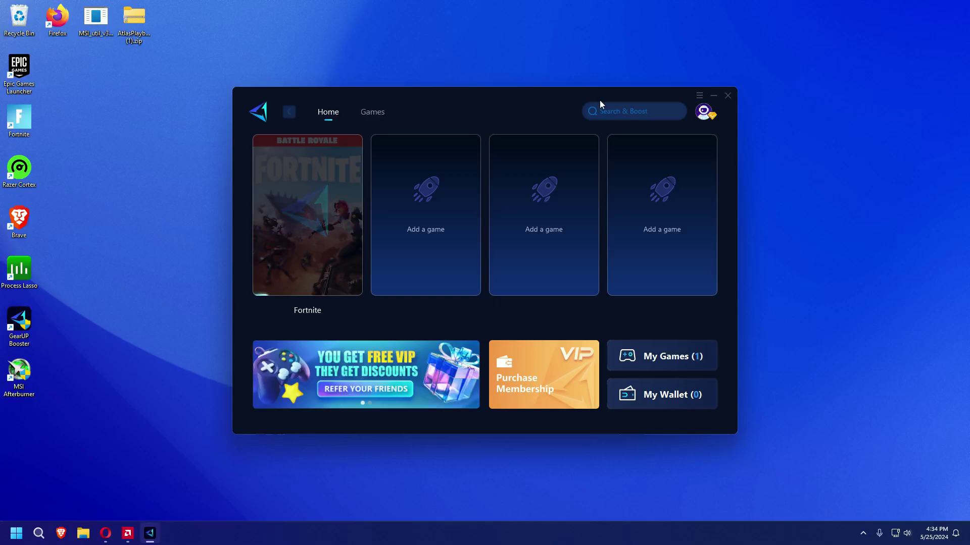
click(713, 97)
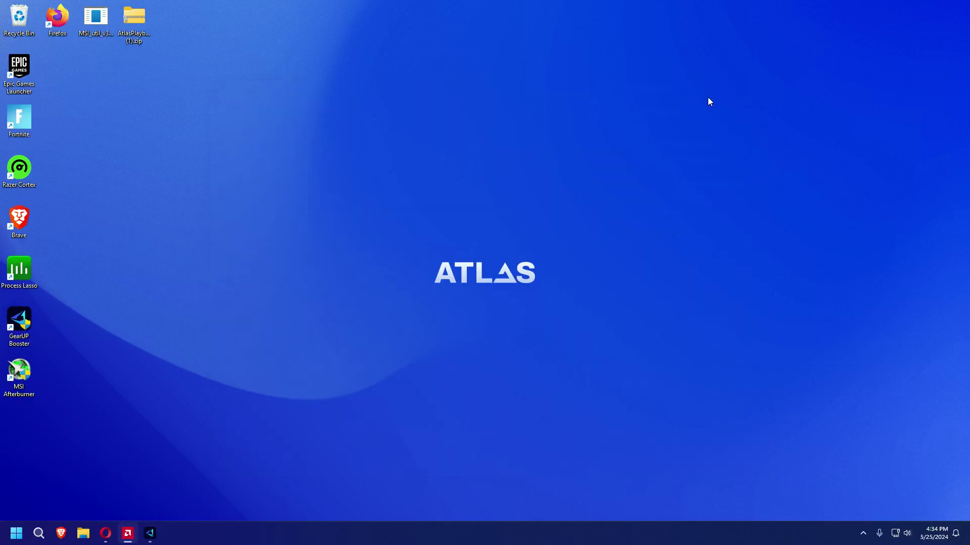
click(863, 534)
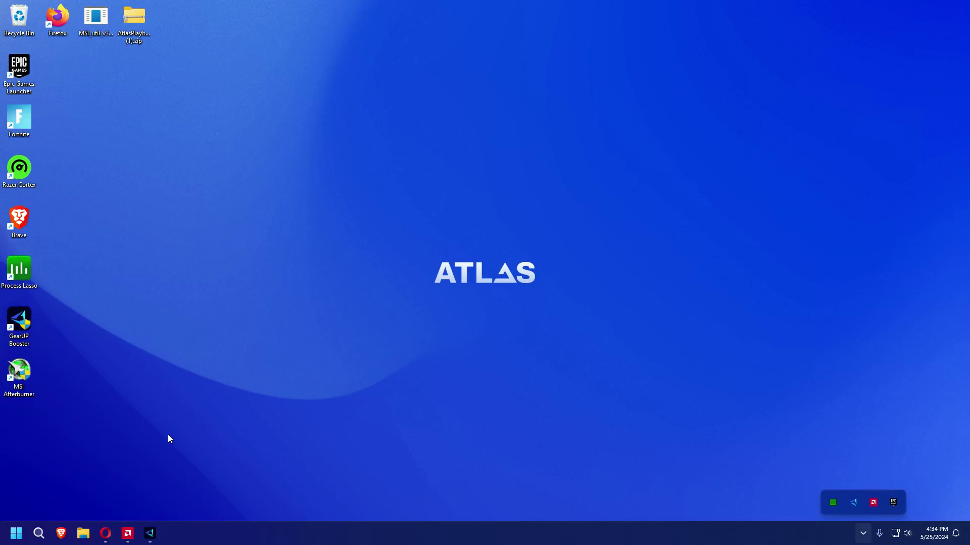
- Open Delete temporary files via a 'temp' search and review cleanup recommendations, finding no unused apps
click(158, 399)
key(super)
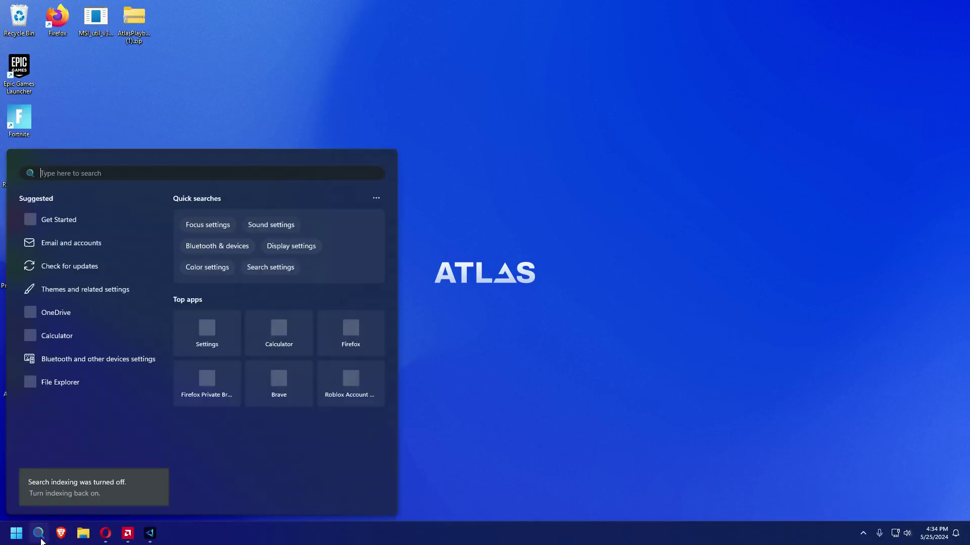
text(temp)
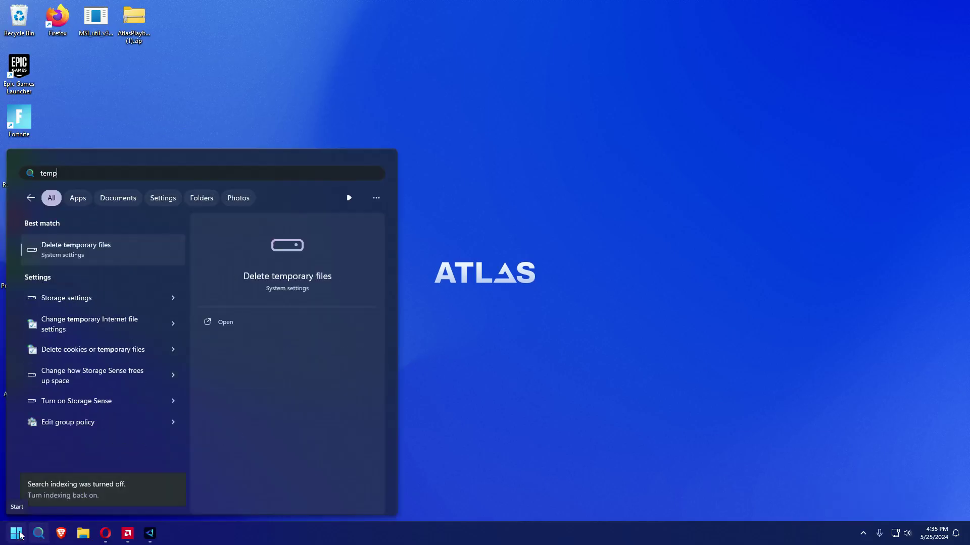
click(61, 245)
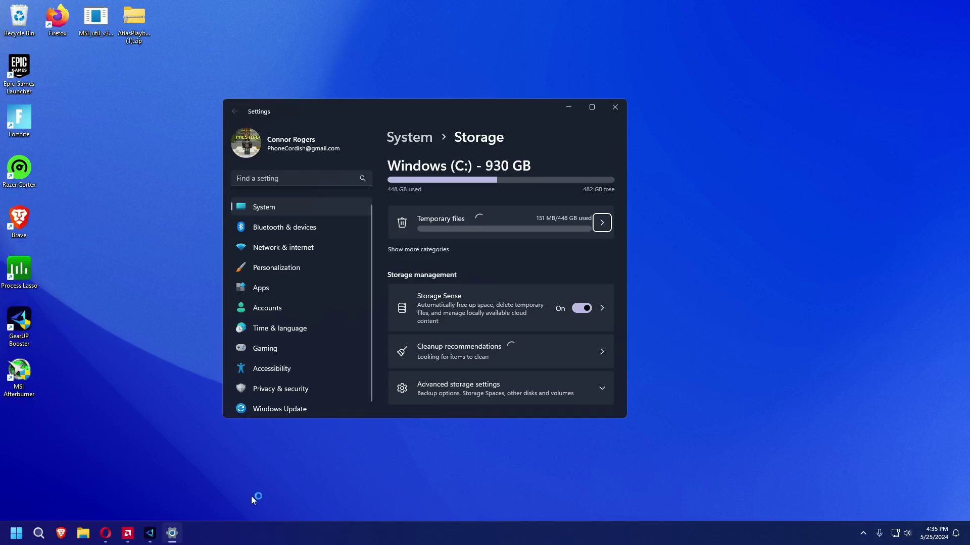
click(508, 363)
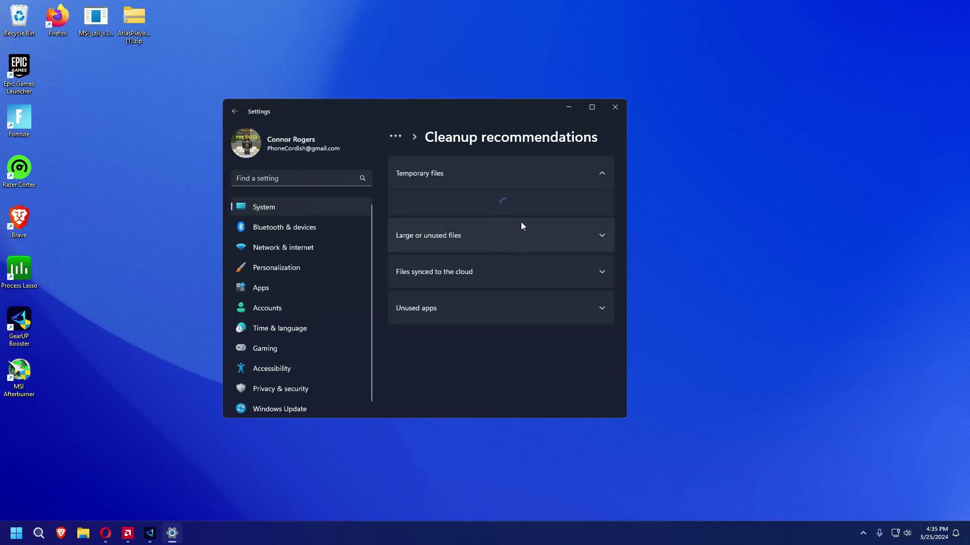
click(519, 317)
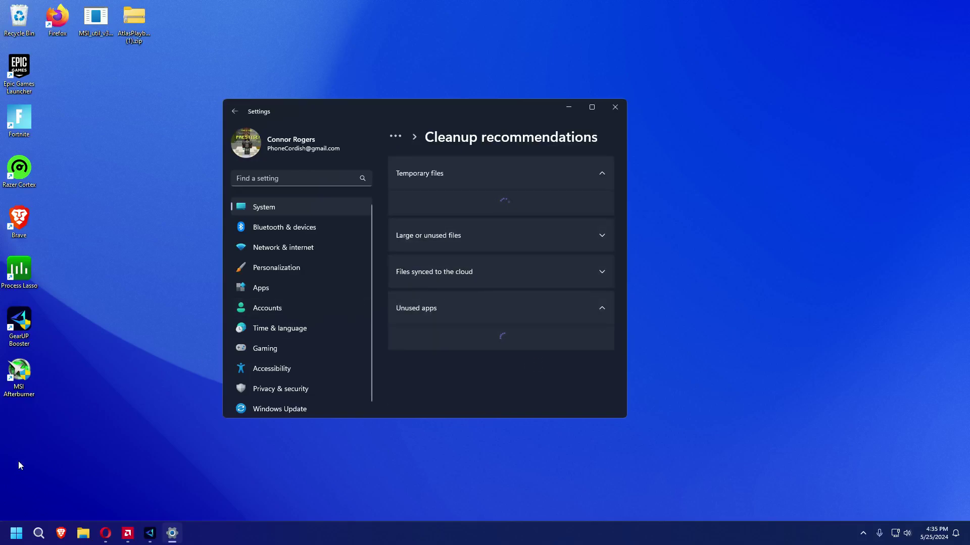
click(43, 539)
- Open Disk Cleanup for drive C, tick Recycle Bin, and rescan including system files
text(disk)
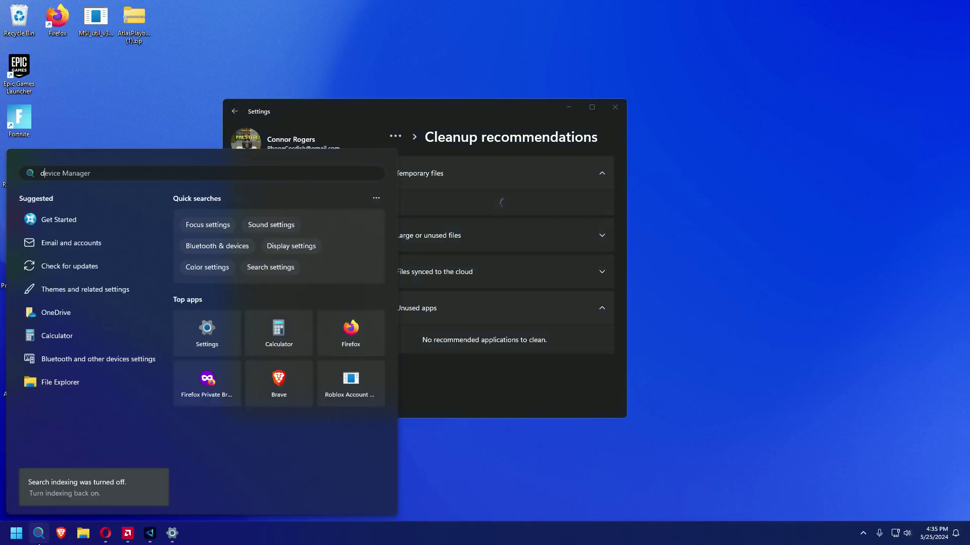
click(236, 324)
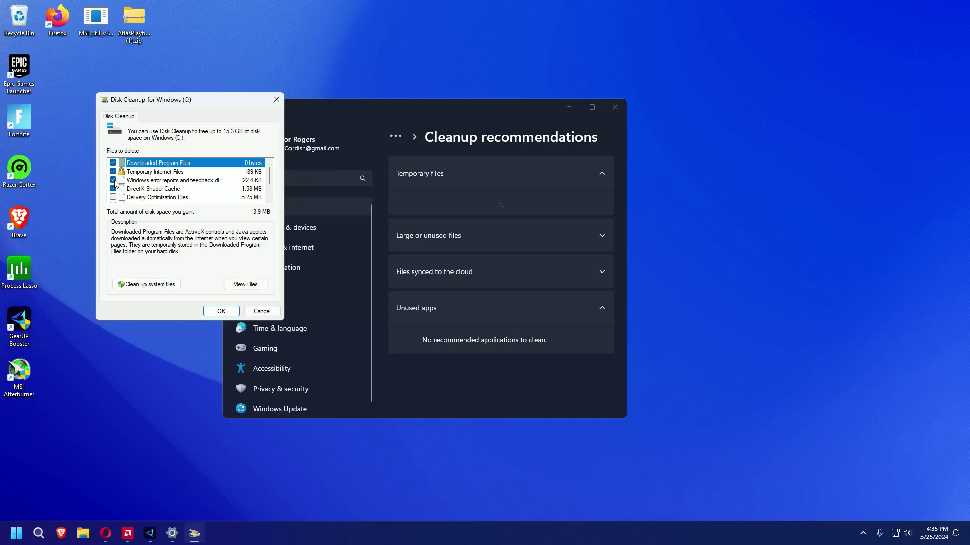
scroll(116, 183, down, 1)
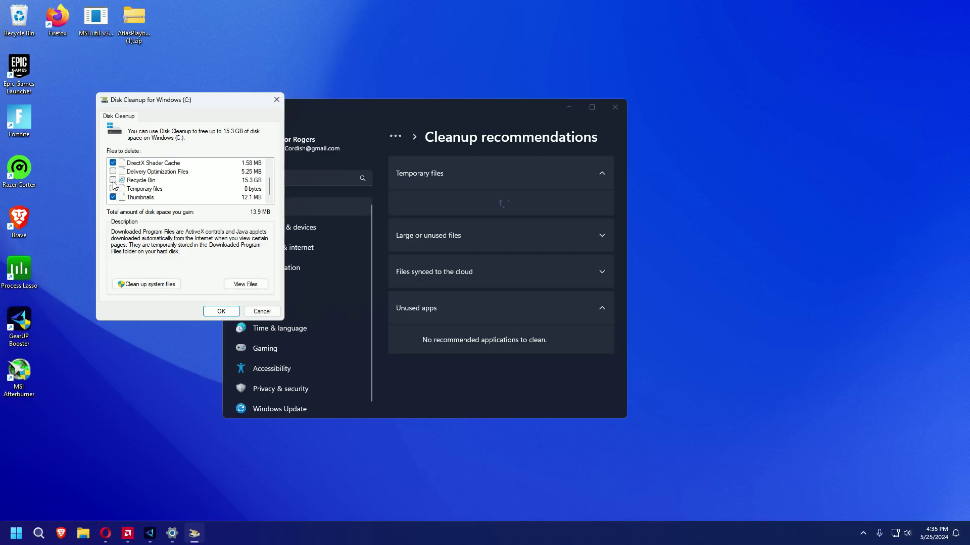
click(113, 181)
click(154, 286)
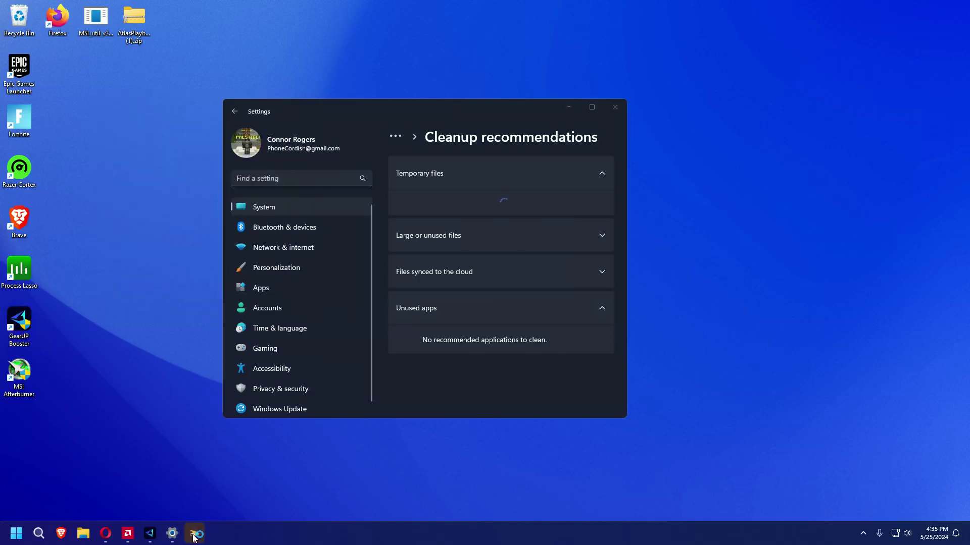
- Expand the large/unused and cloud-synced file recommendations, then return to Storage's Temporary files list
click(510, 235)
click(471, 300)
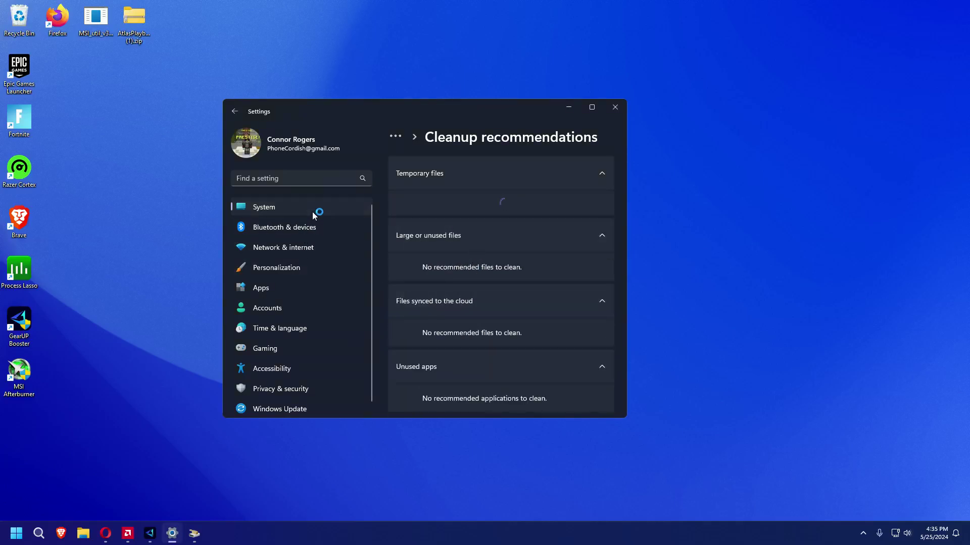
click(241, 113)
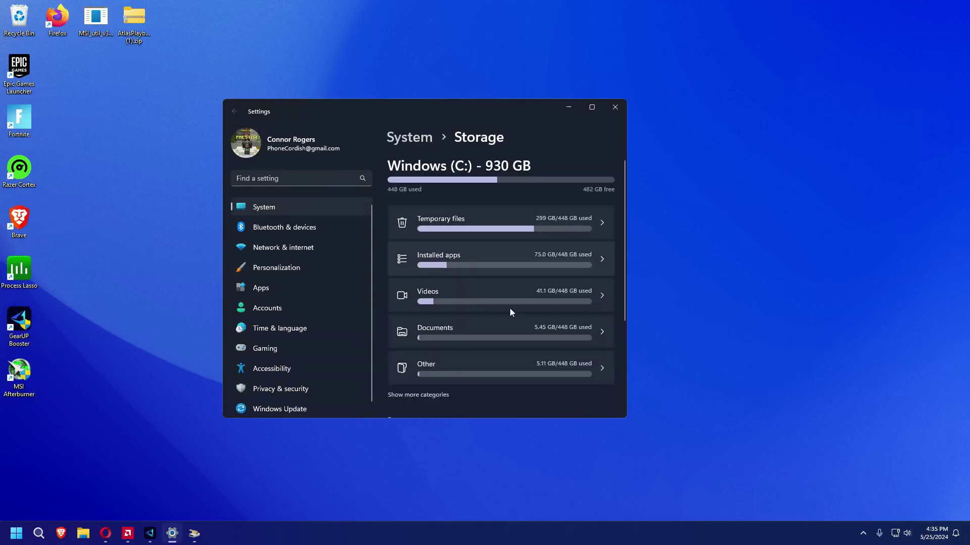
click(537, 228)
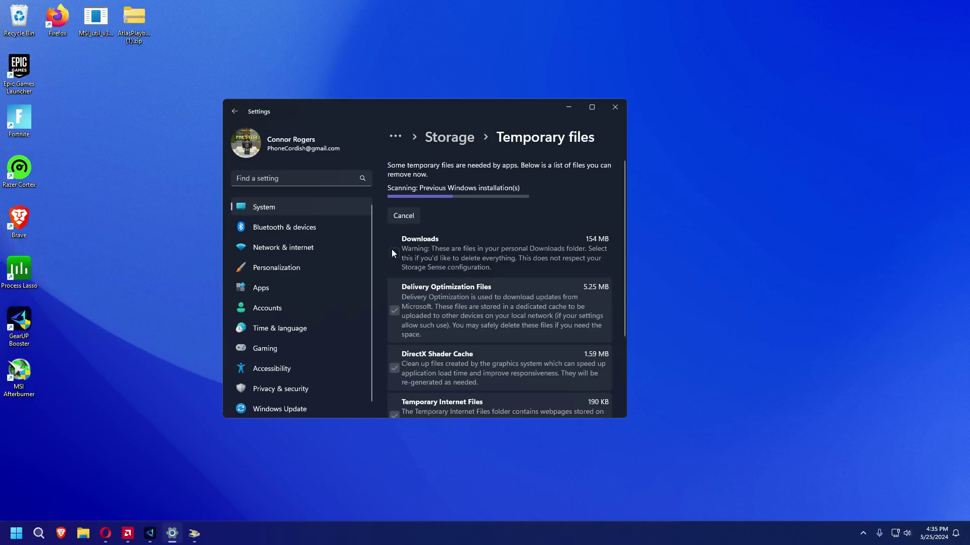
scroll(409, 248, down, 2)
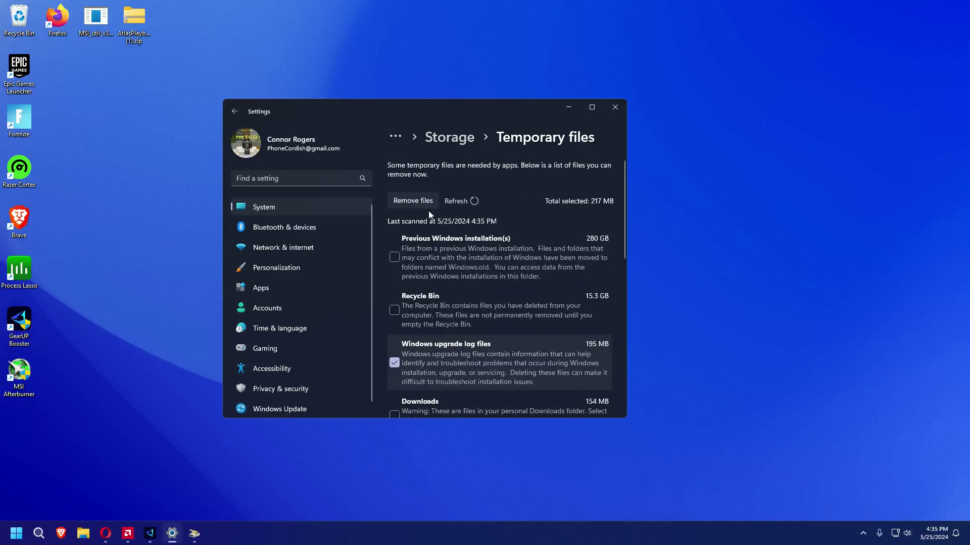
- Remove the checked 217 MB of temporary files and confirm the permanent deletion
click(430, 202)
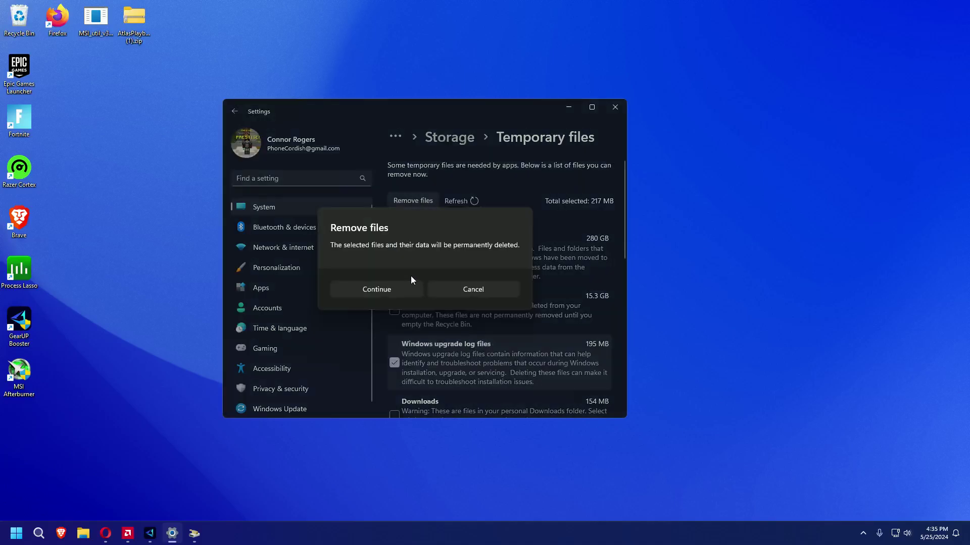
scroll(468, 293, down, 1)
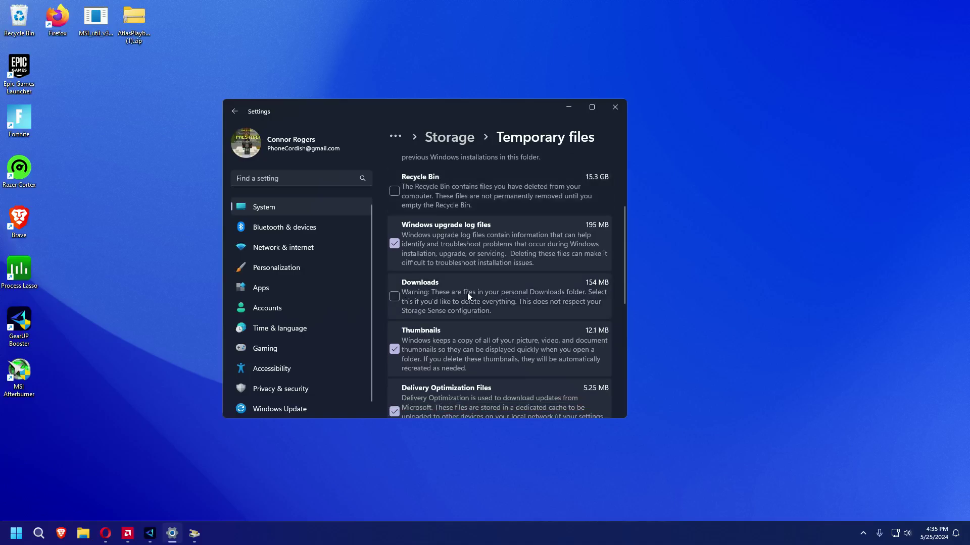
scroll(474, 369, down, 3)
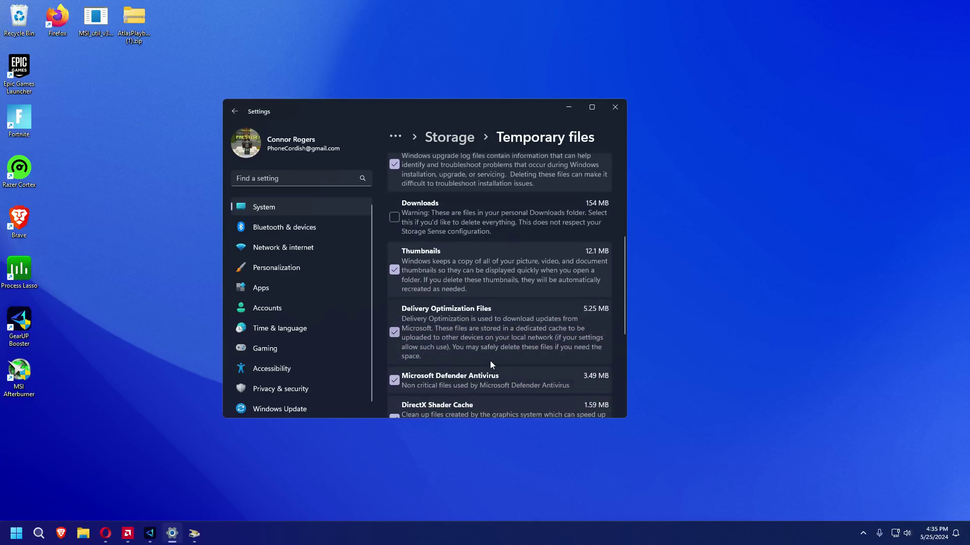
scroll(492, 350, down, 1)
scroll(495, 352, up, 8)
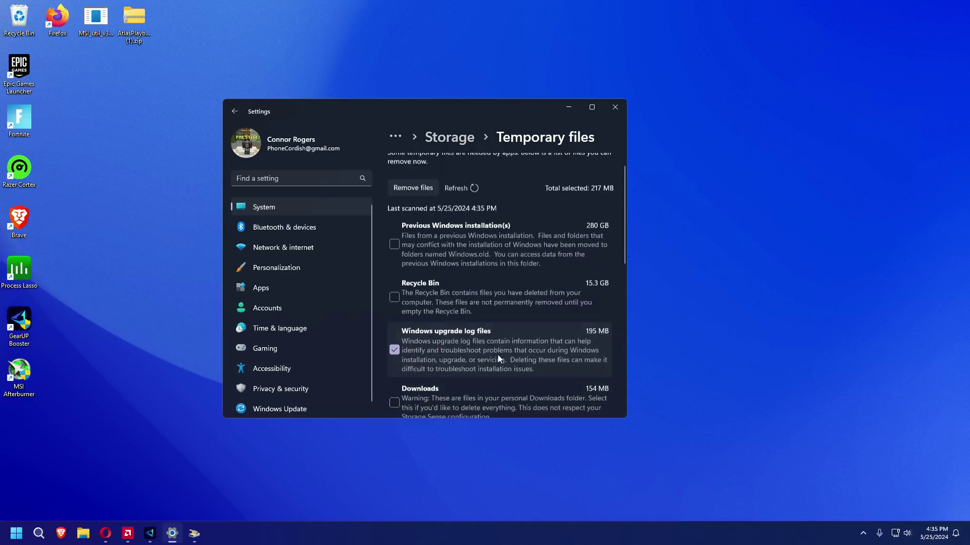
click(413, 201)
click(406, 295)
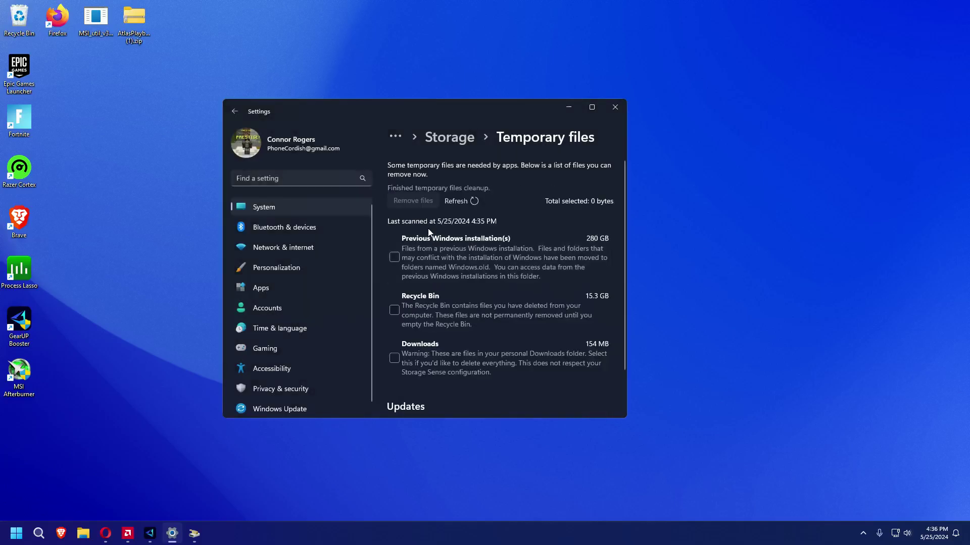
- Review the Game Bar, Captures and Game Mode pages under Gaming settings
click(613, 107)
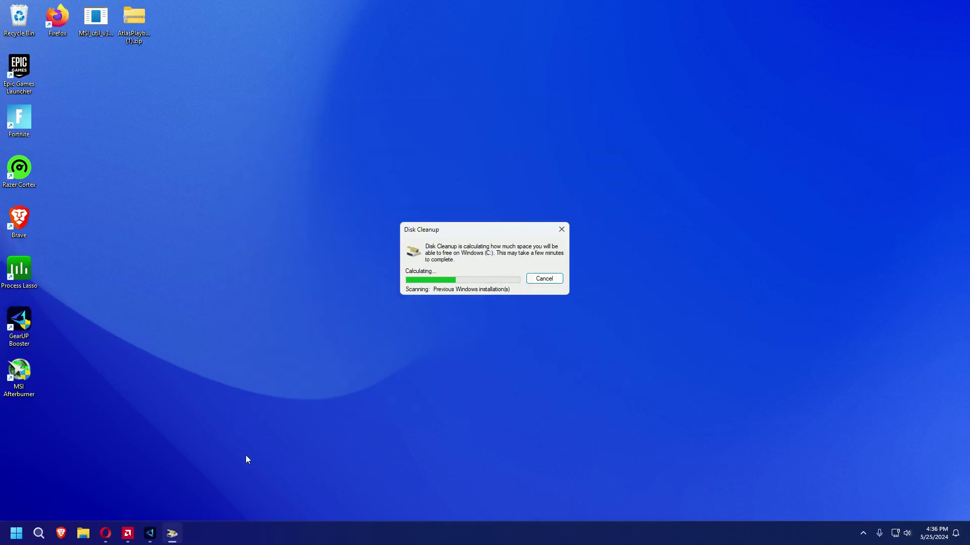
right_click(206, 415)
click(239, 407)
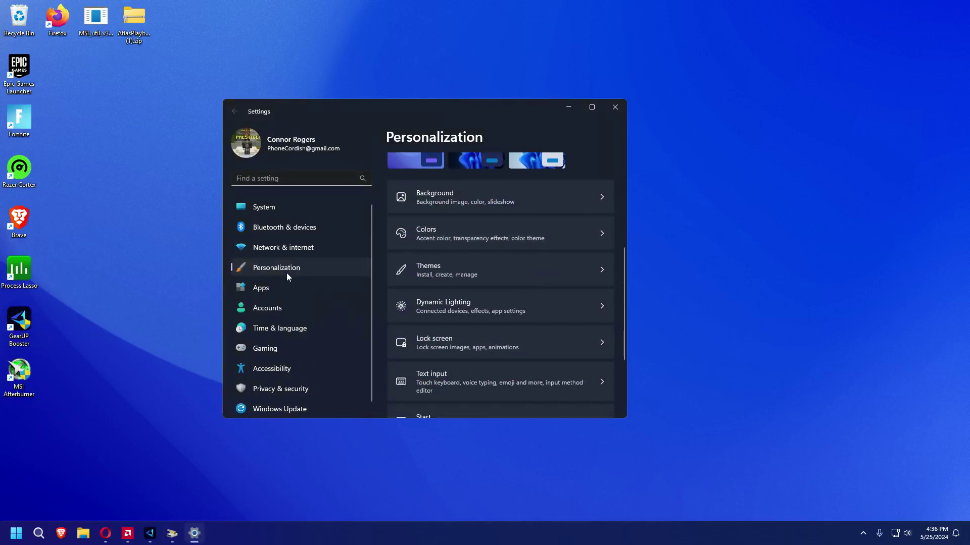
click(274, 343)
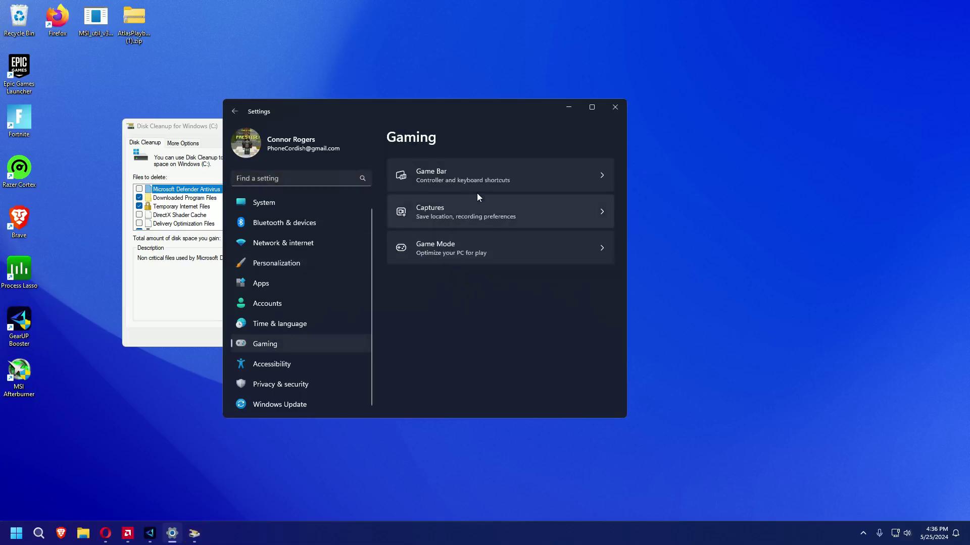
click(485, 173)
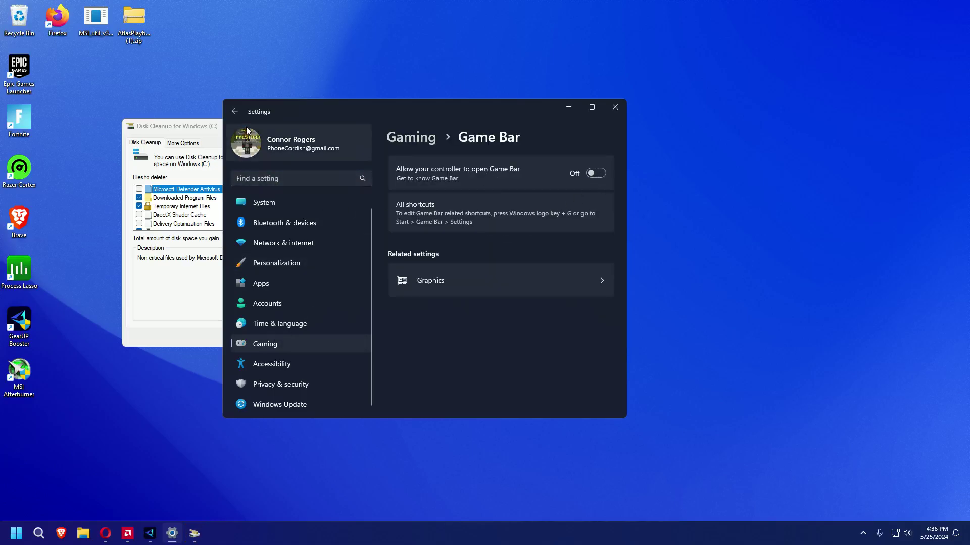
click(234, 111)
click(463, 222)
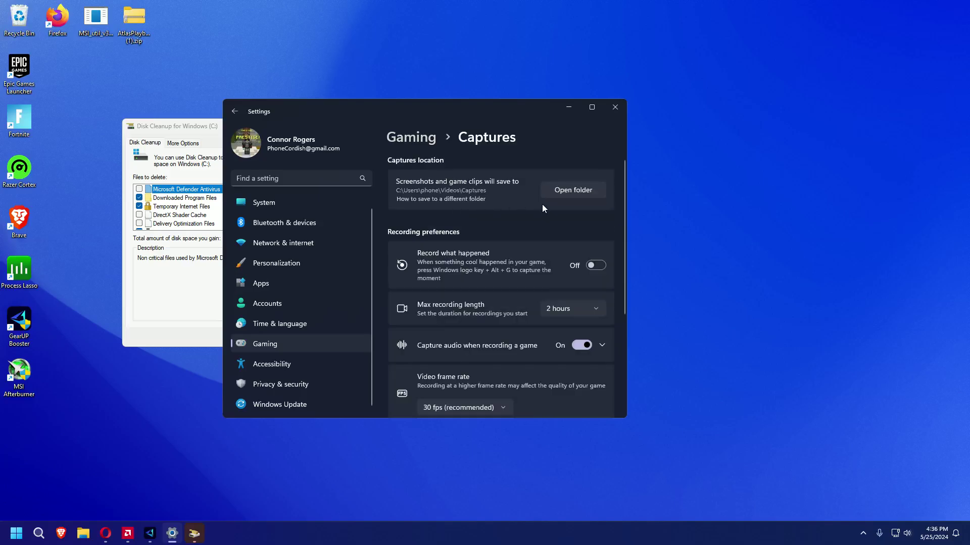
scroll(555, 258, down, 5)
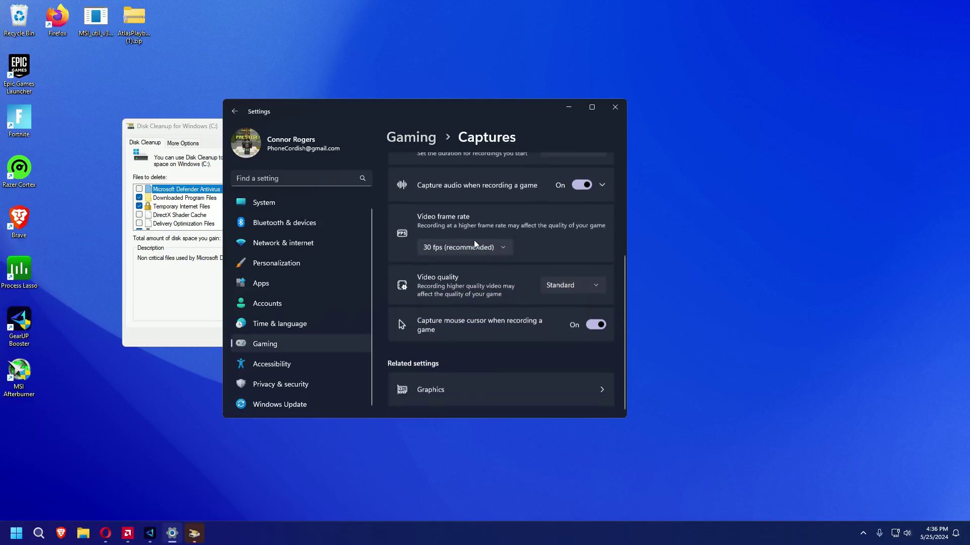
click(235, 111)
click(470, 248)
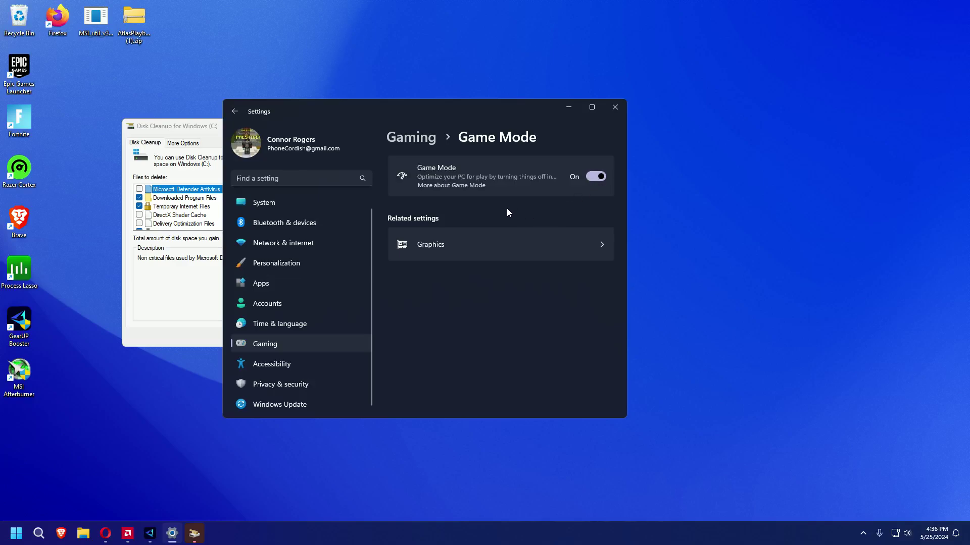
- Close Settings and confirm Disk Cleanup's permanent deletion of the selected files
click(615, 107)
click(258, 338)
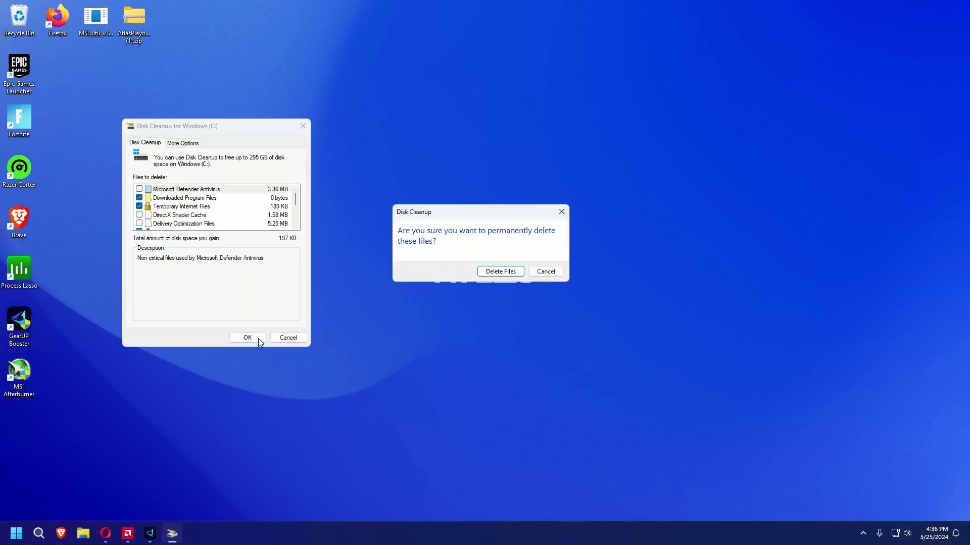
click(494, 272)
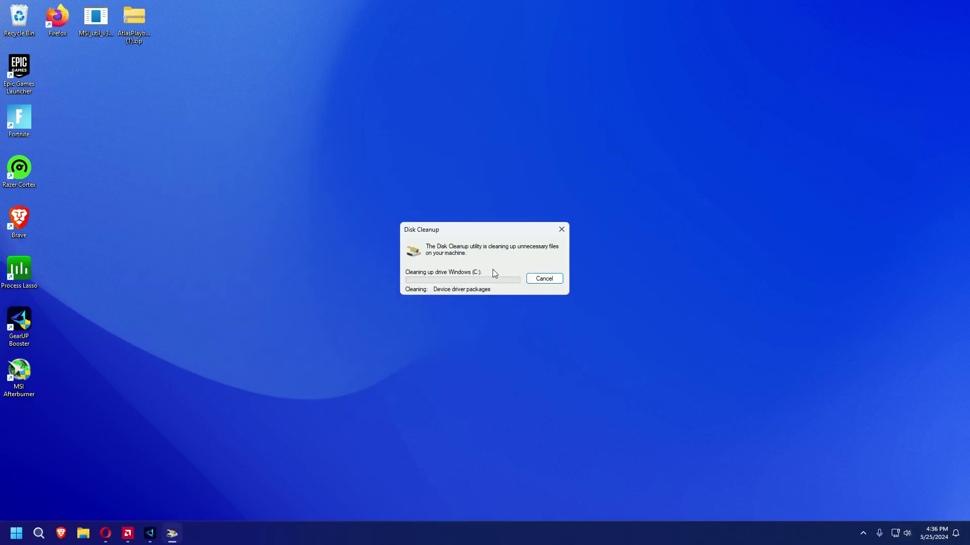